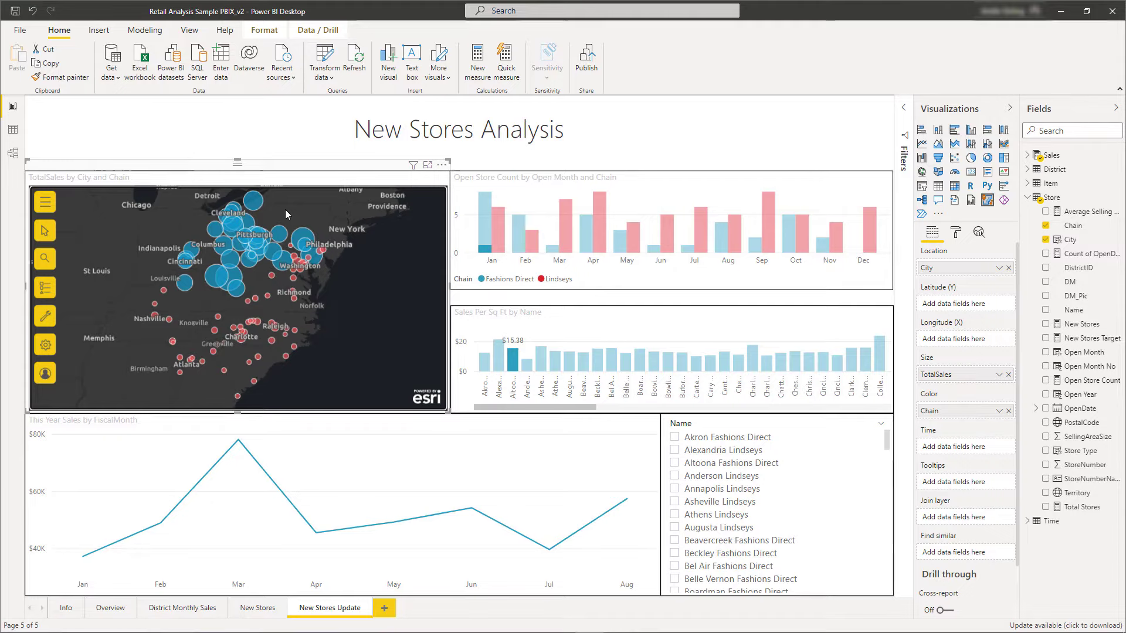
click(282, 234)
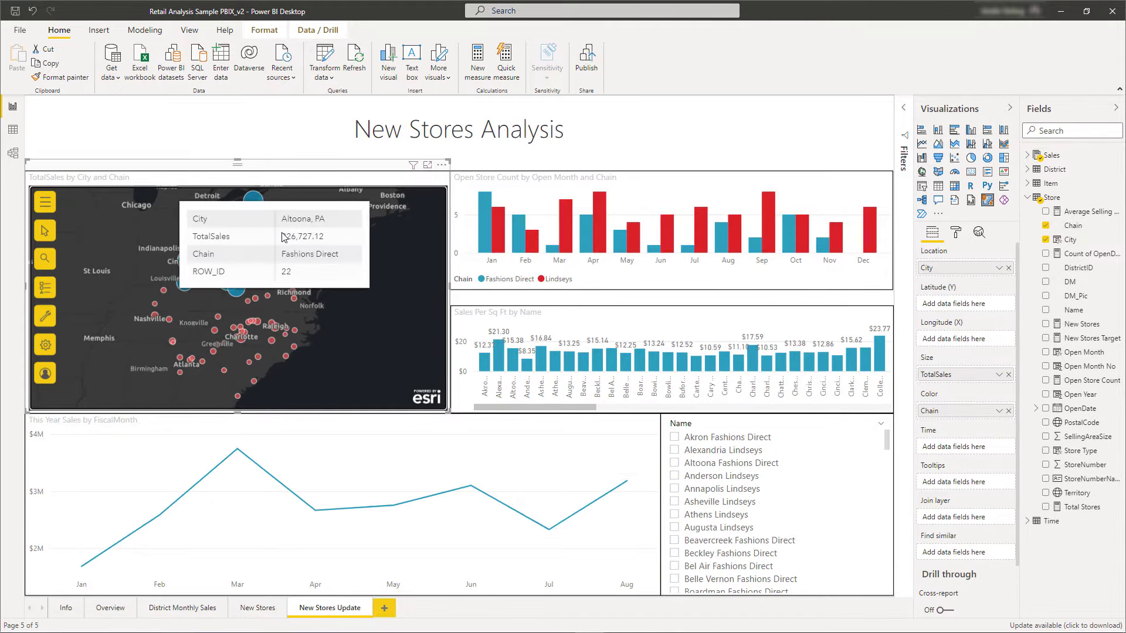
click(601, 237)
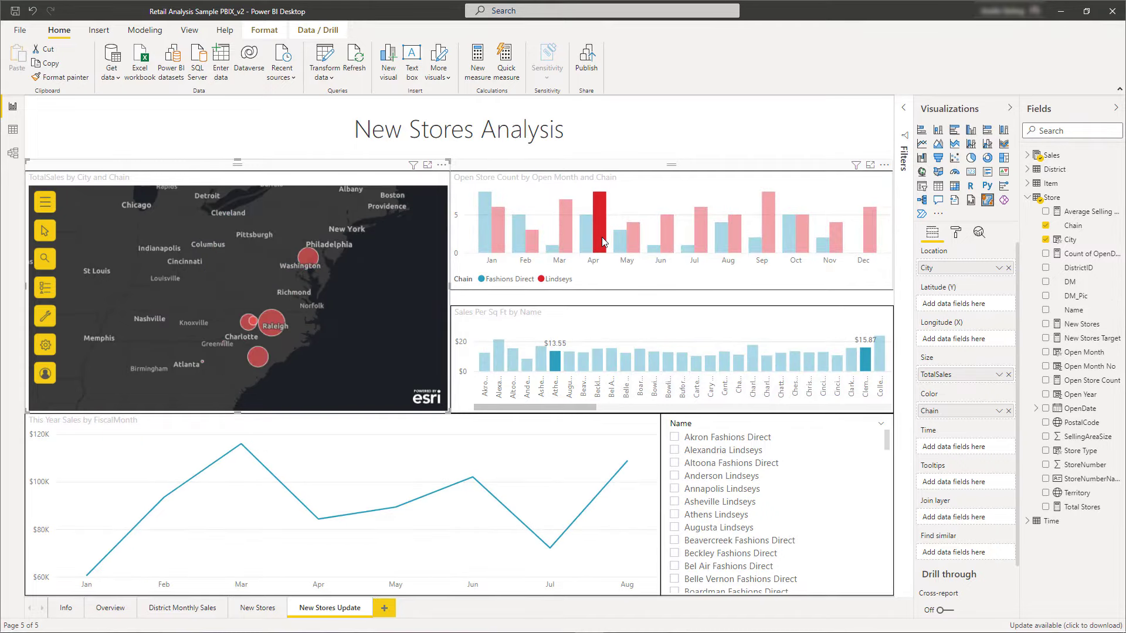
click(655, 365)
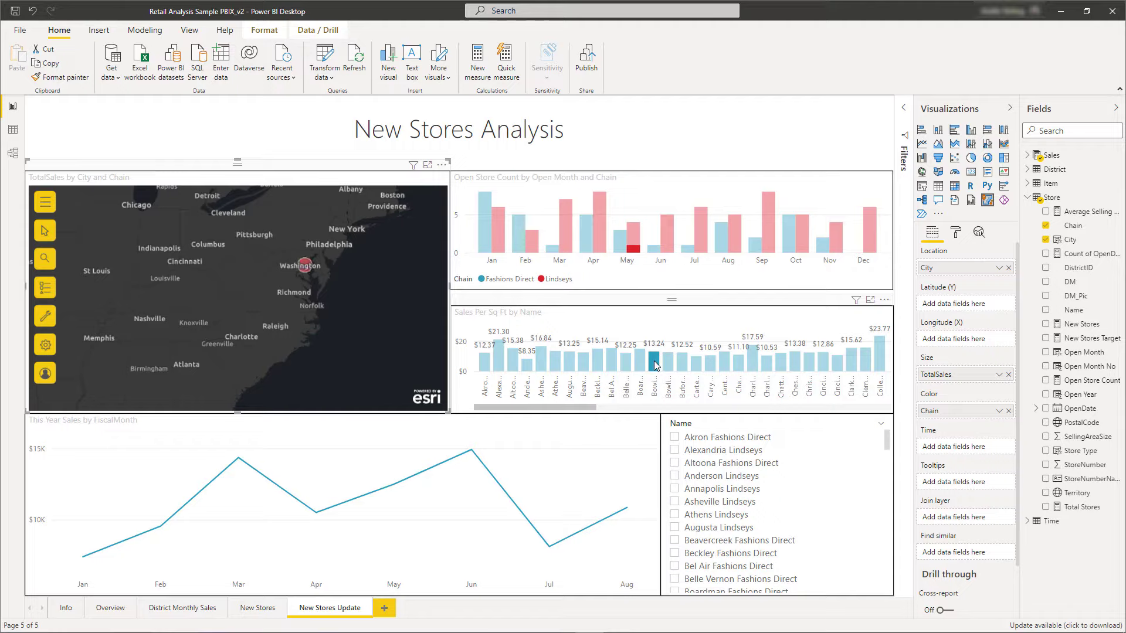
click(655, 365)
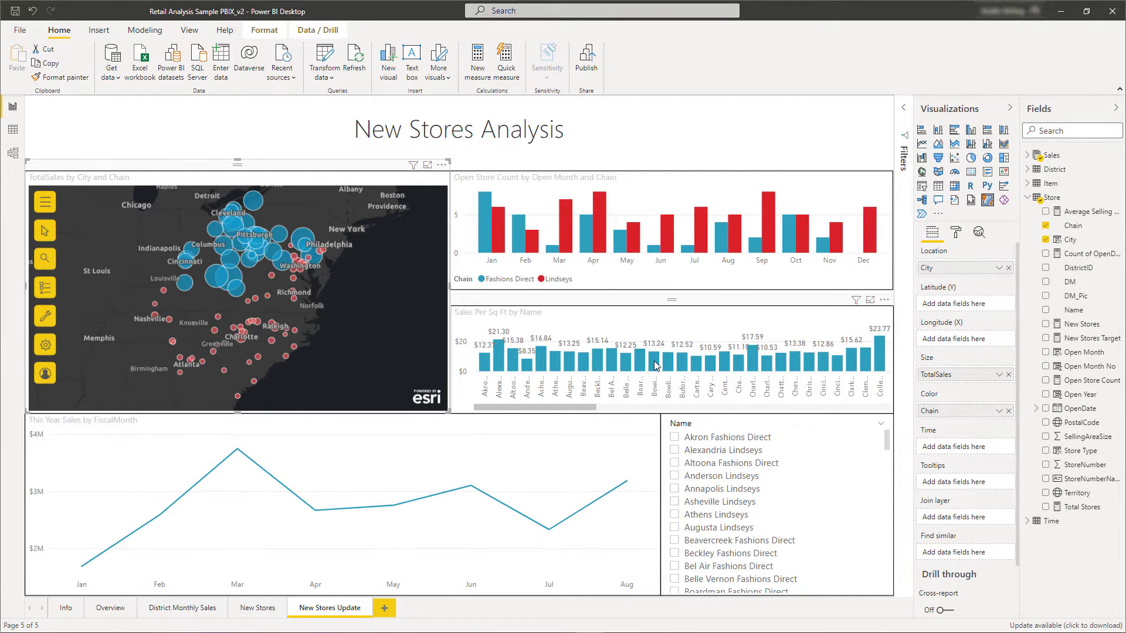
In focus mode, set the map's Power BI Layer symbology to Location (Single symbol)
click(427, 164)
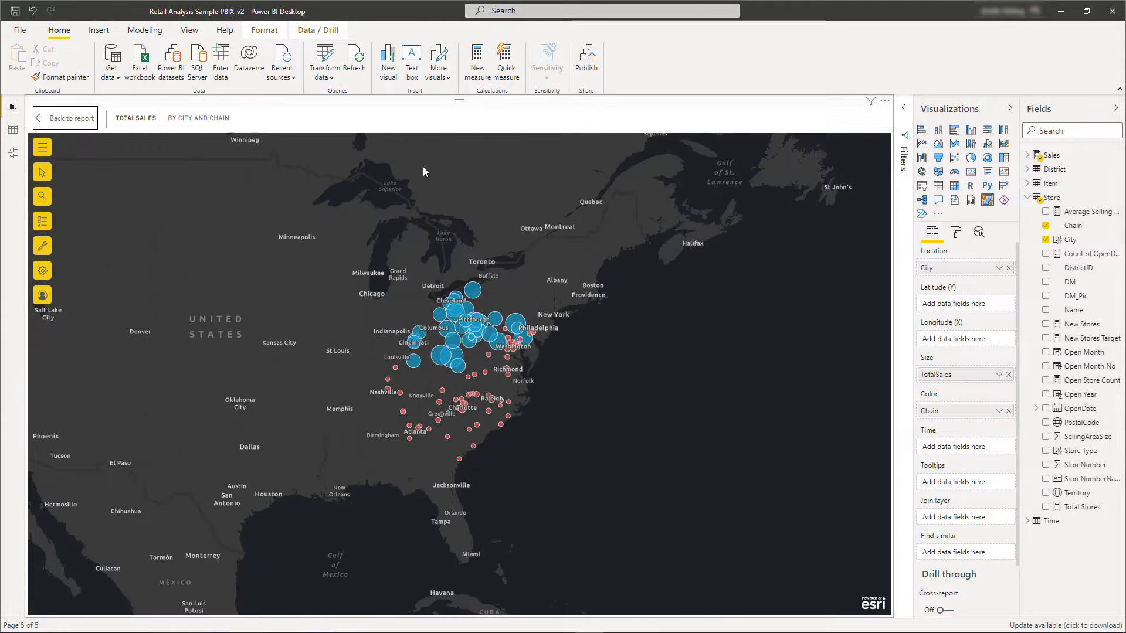
click(41, 222)
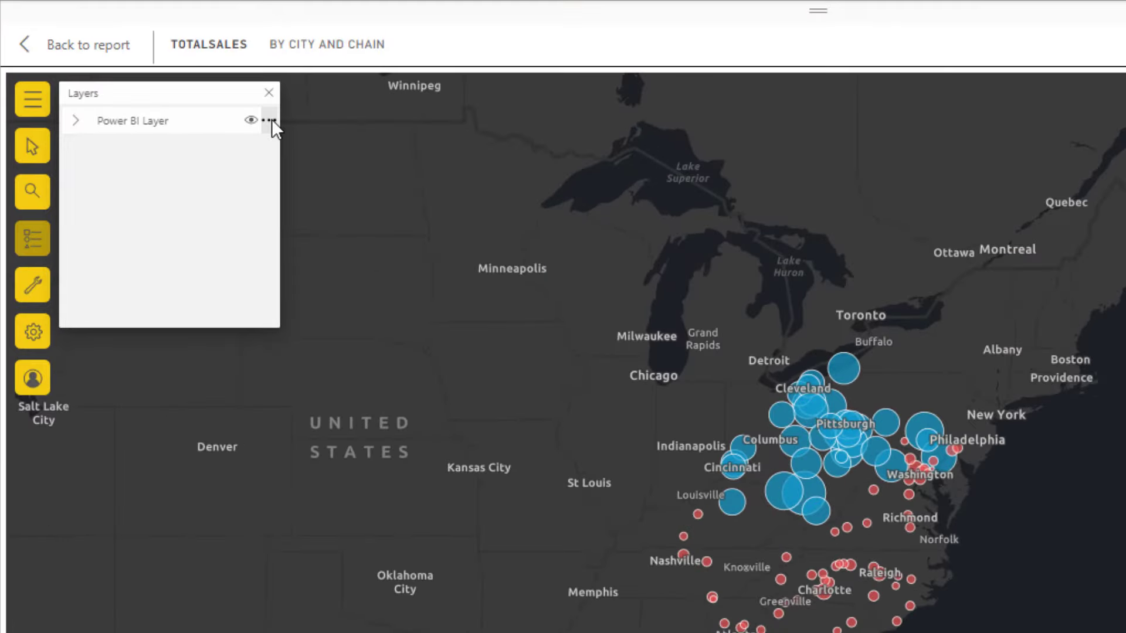
click(190, 150)
click(246, 158)
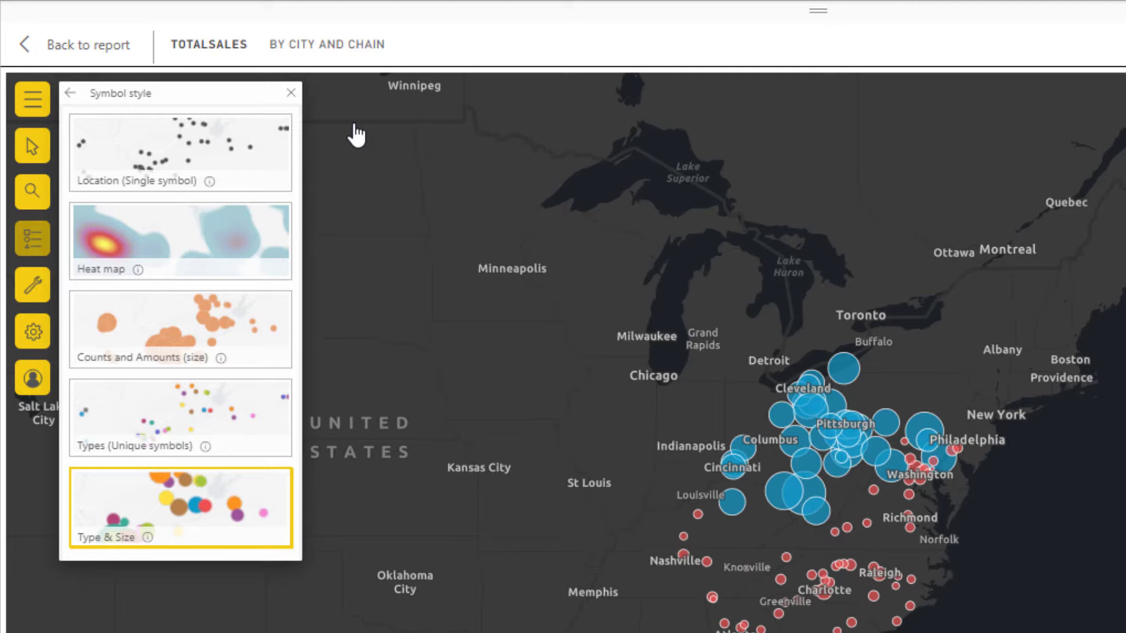
click(202, 165)
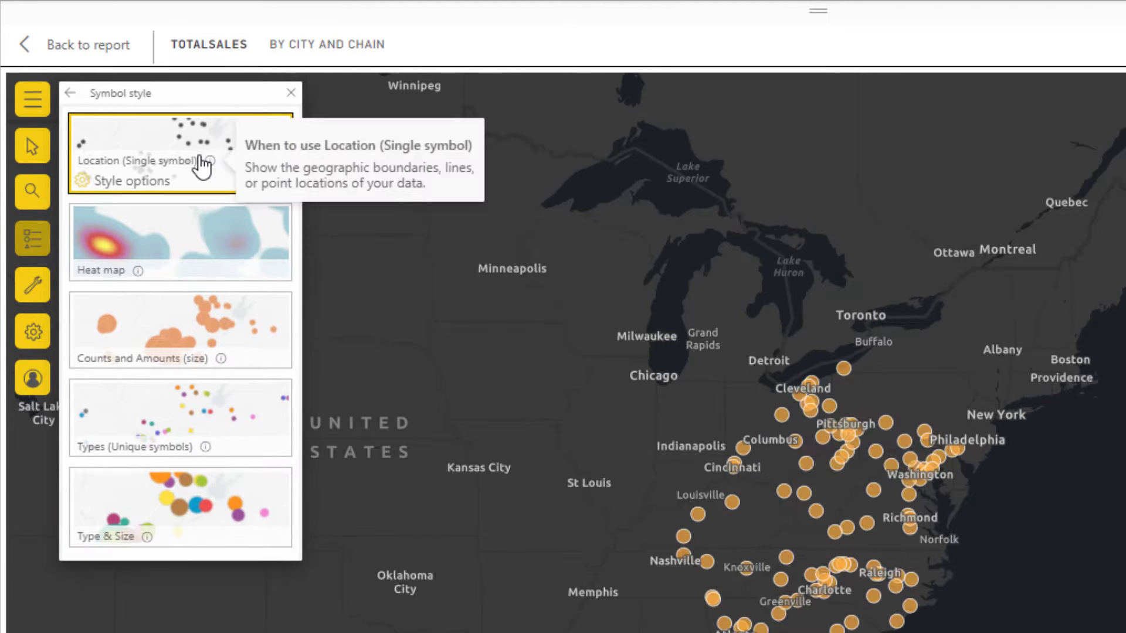
click(43, 287)
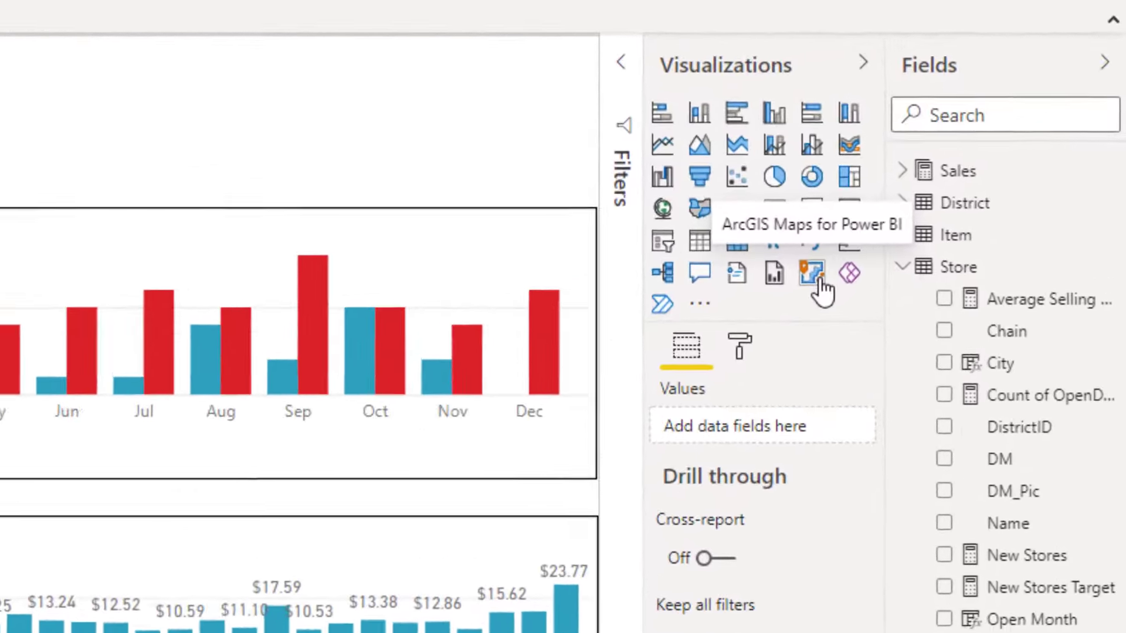
Add an ArcGIS Maps for Power BI visual and stretch it taller
click(802, 276)
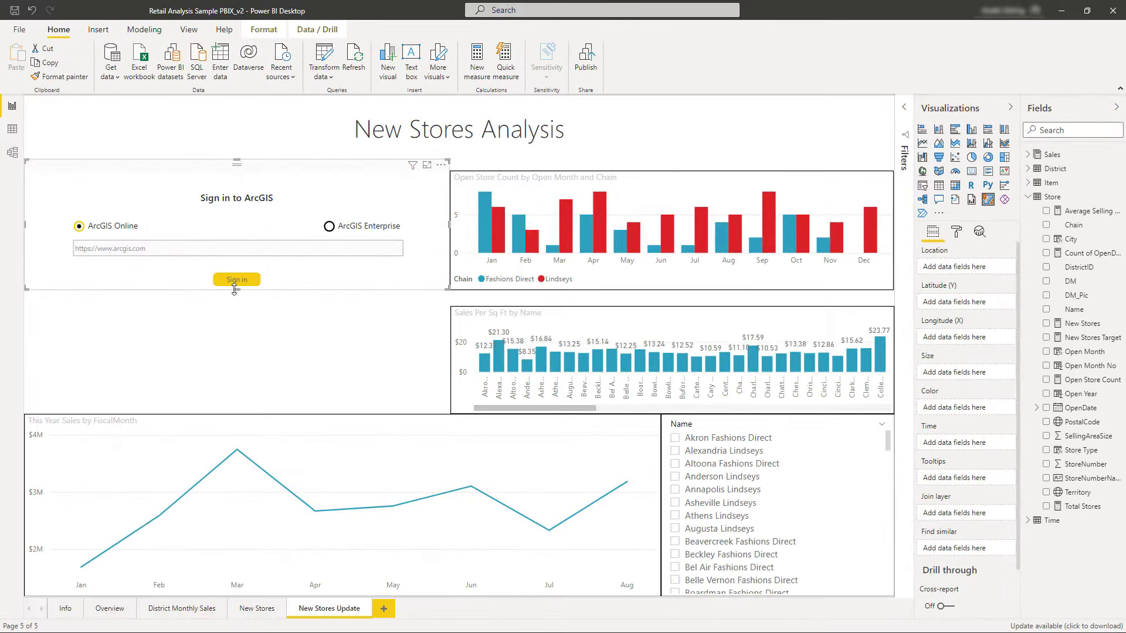
drag(234, 288, 236, 414)
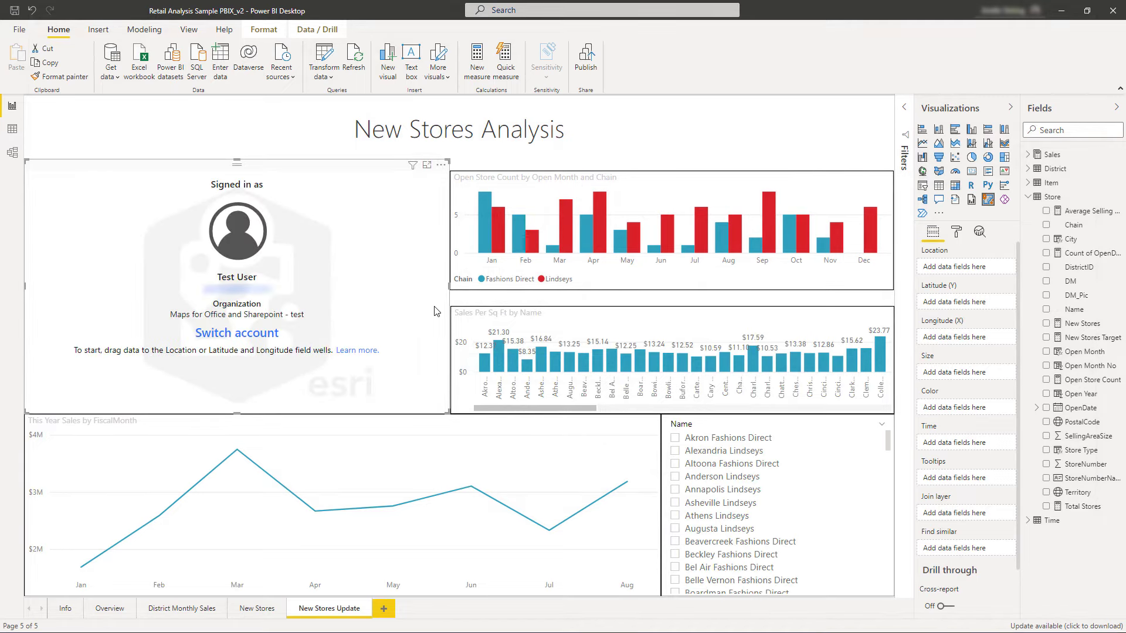
Use City as the map's Location, expand the map full-canvas, and zoom to the City layer
drag(1071, 239, 985, 271)
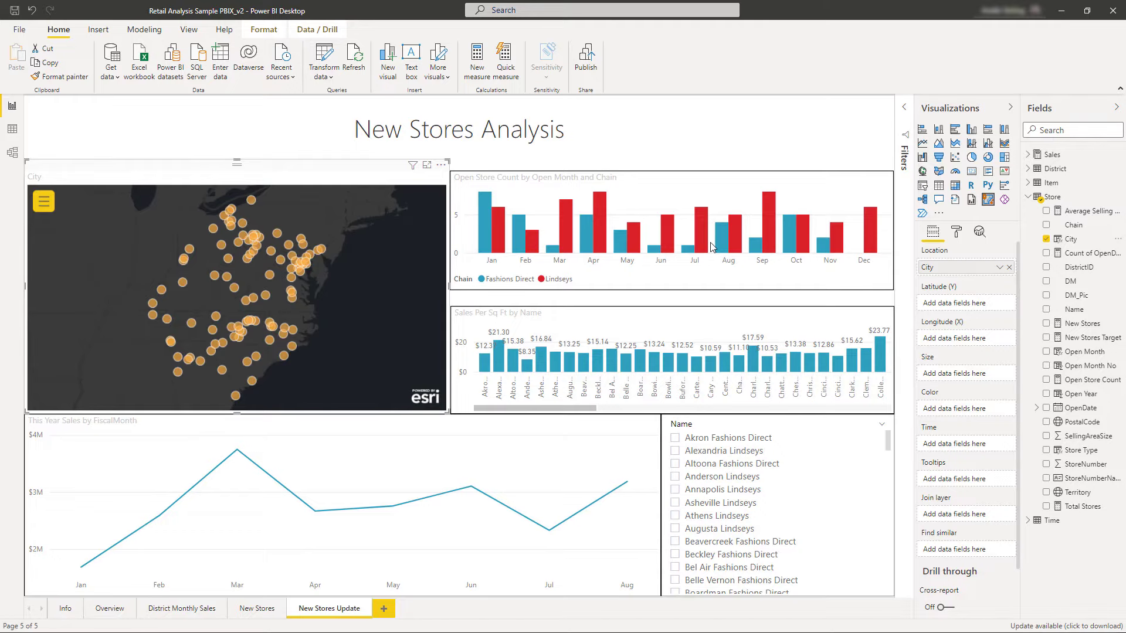
click(426, 167)
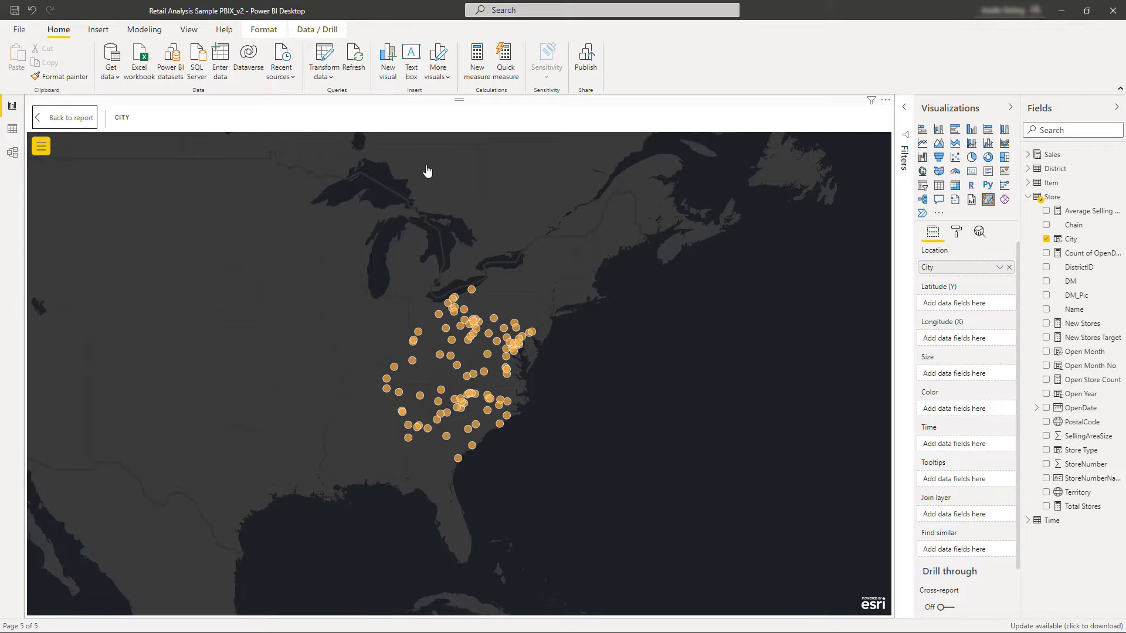
click(41, 146)
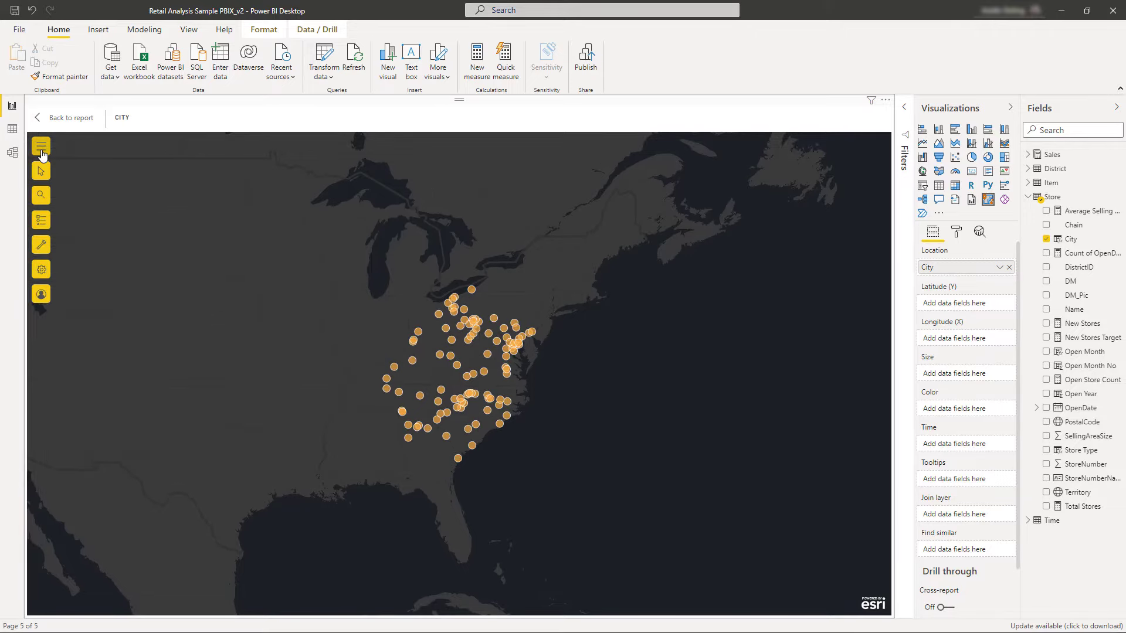
click(41, 220)
click(166, 157)
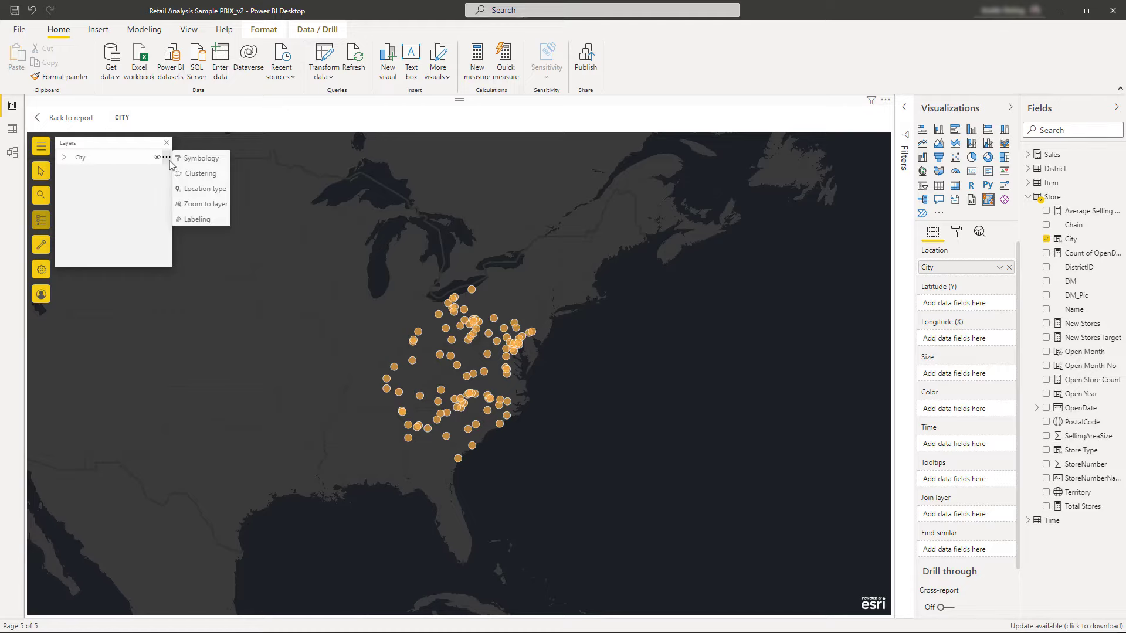
click(198, 204)
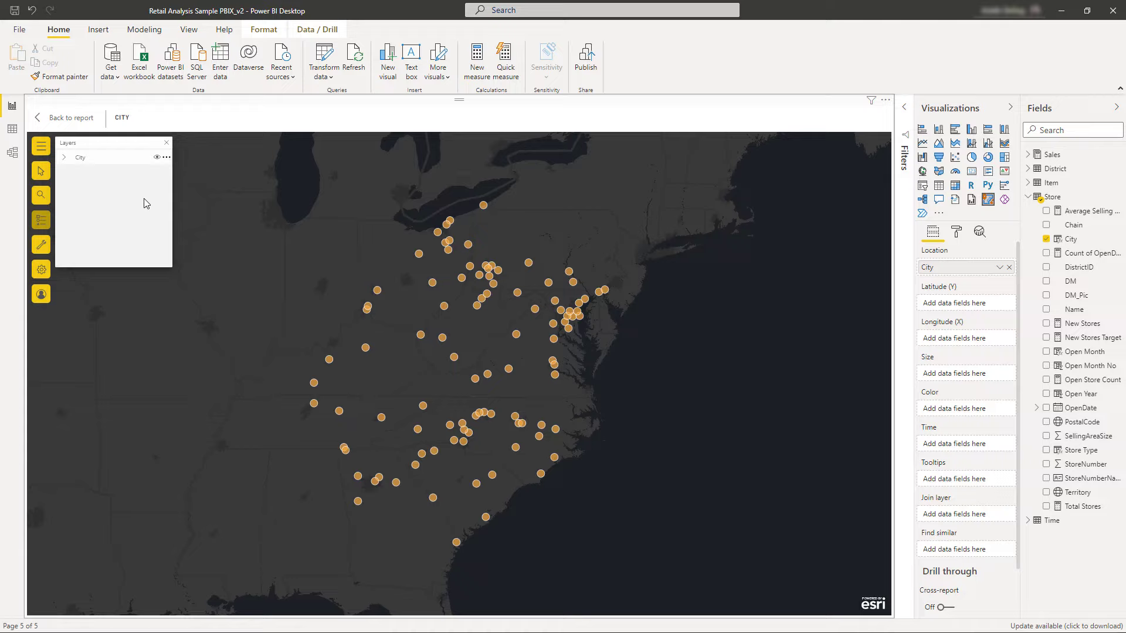
Enable basemap switching and change the basemap to Streets (Night)
click(956, 232)
click(991, 319)
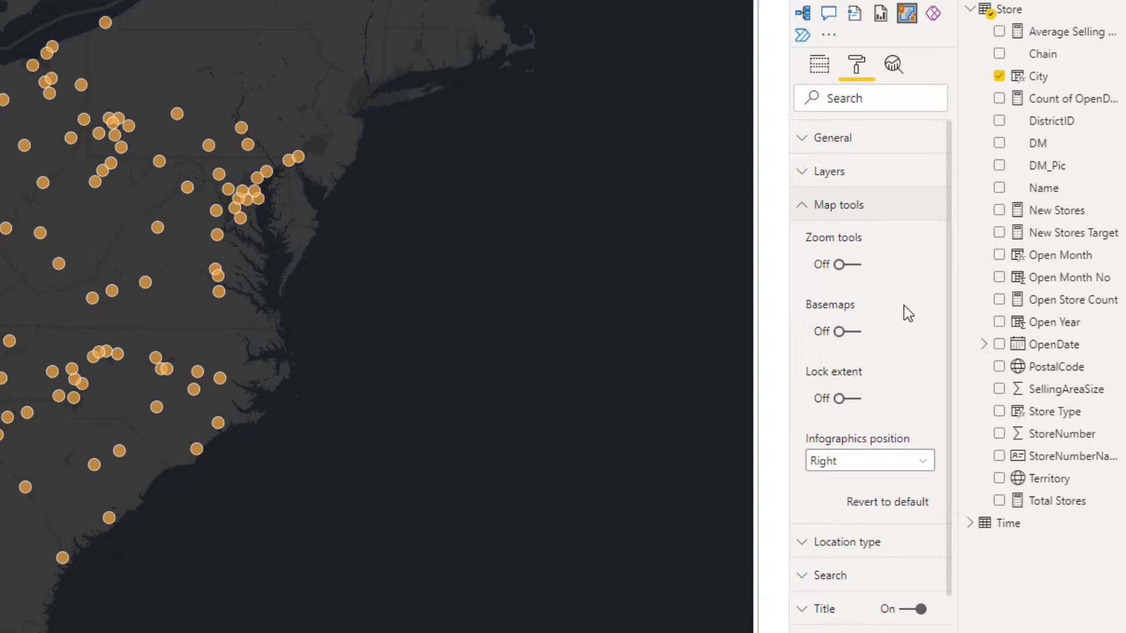
click(853, 332)
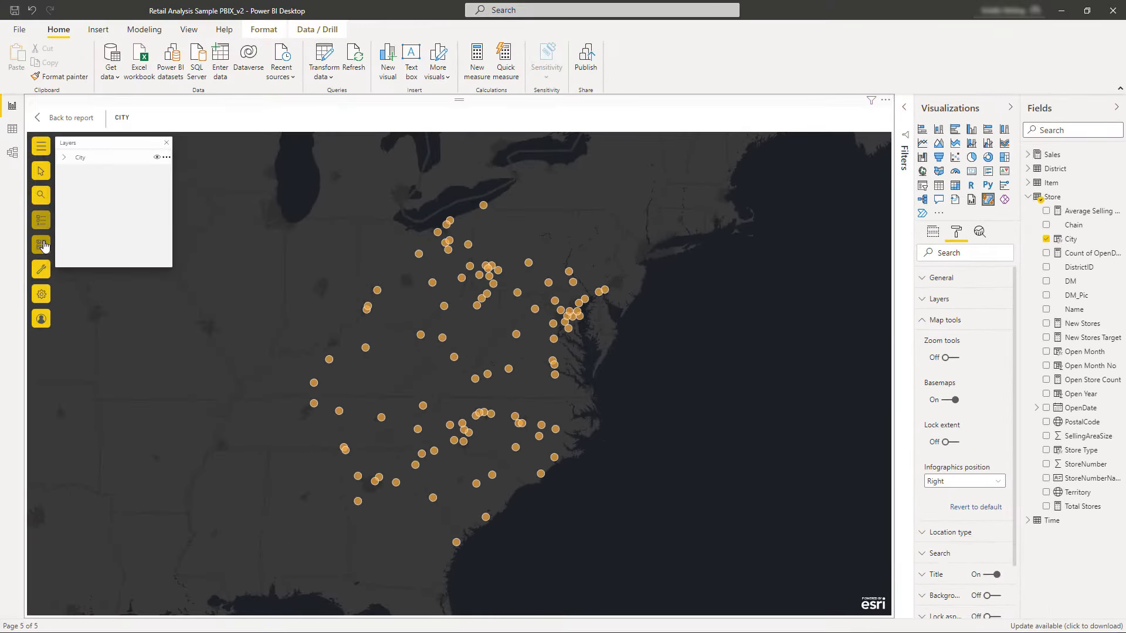
click(55, 244)
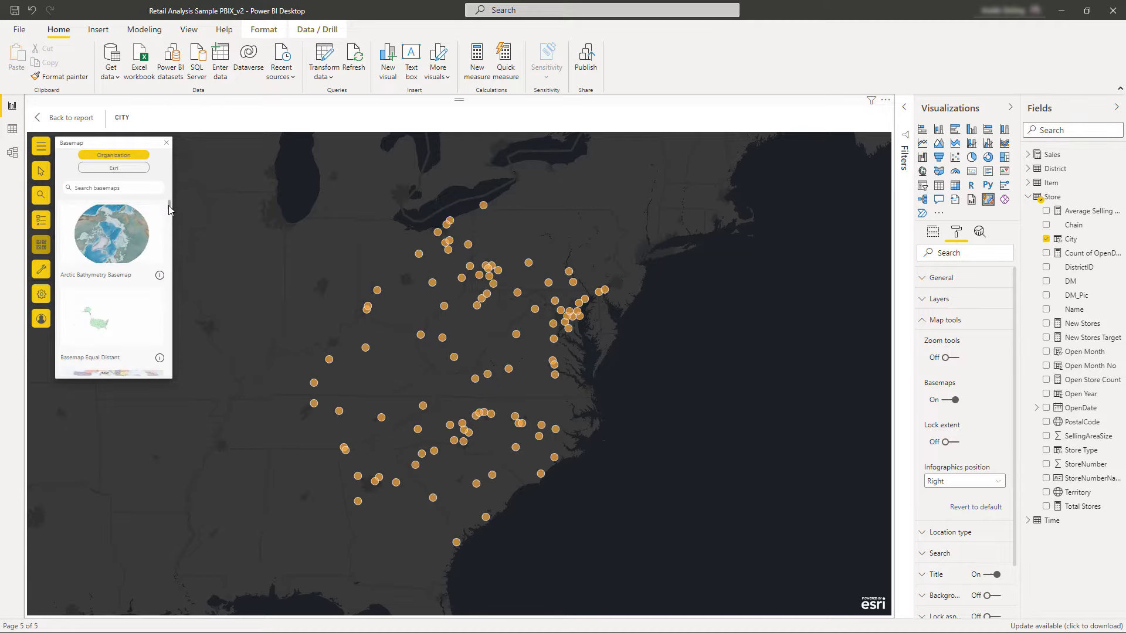
drag(169, 210, 171, 243)
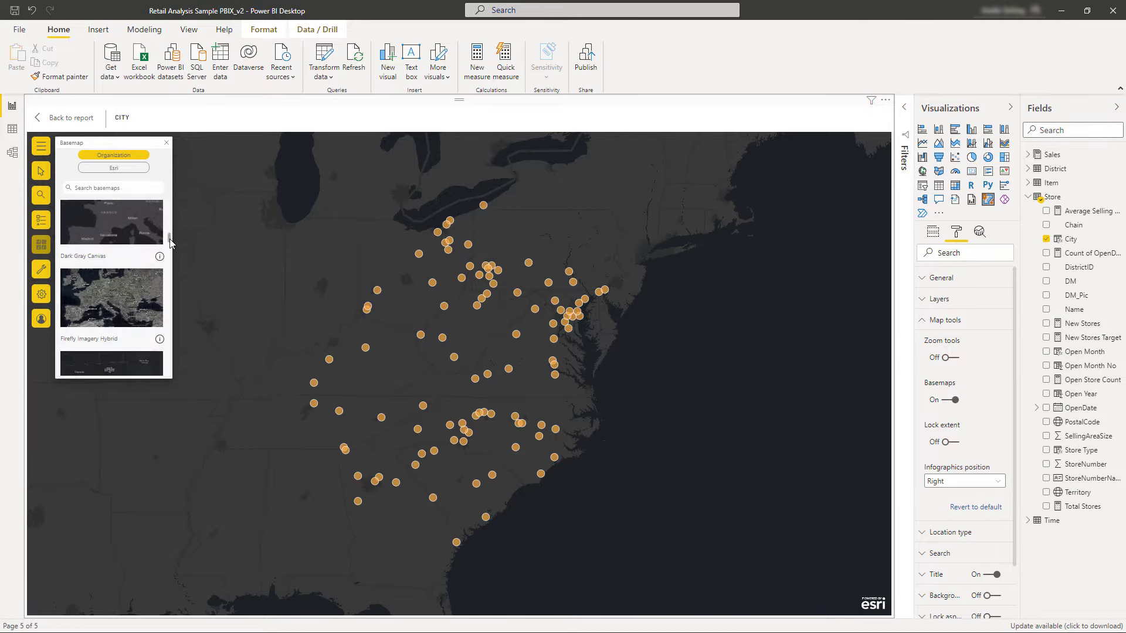
click(127, 188)
text(streets)
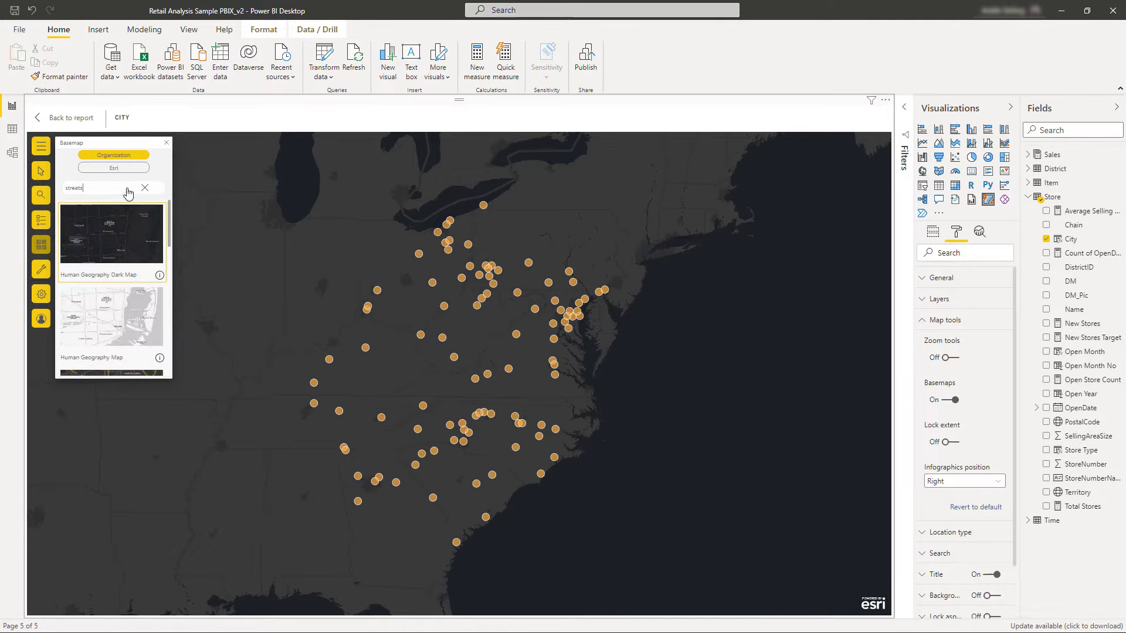
scroll(158, 338, down, 3)
scroll(158, 338, down, 2)
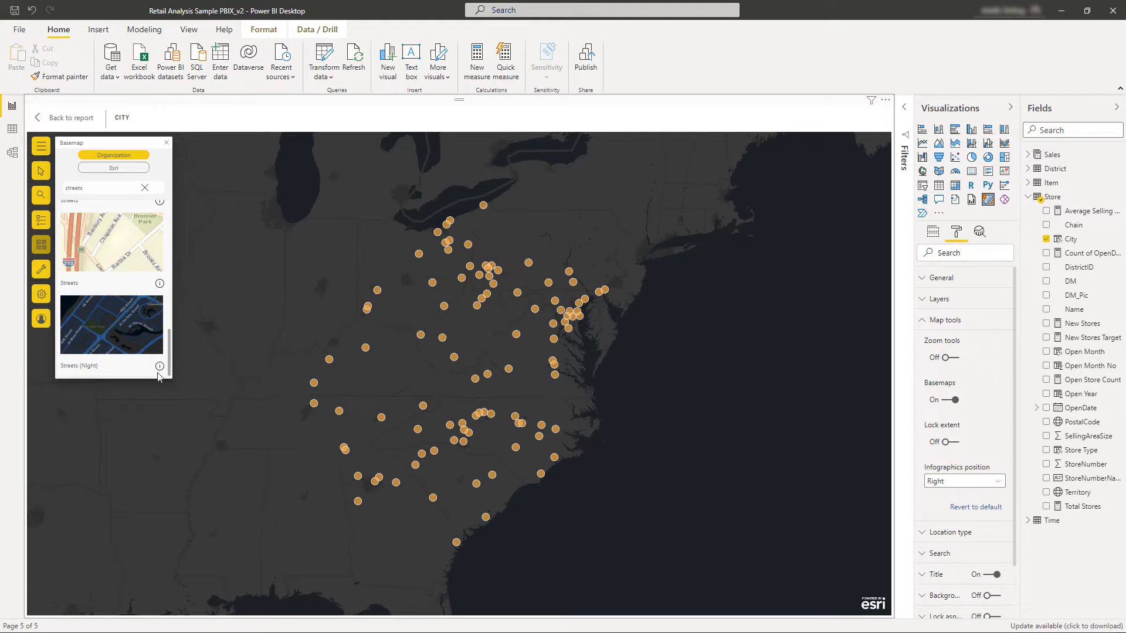
click(128, 318)
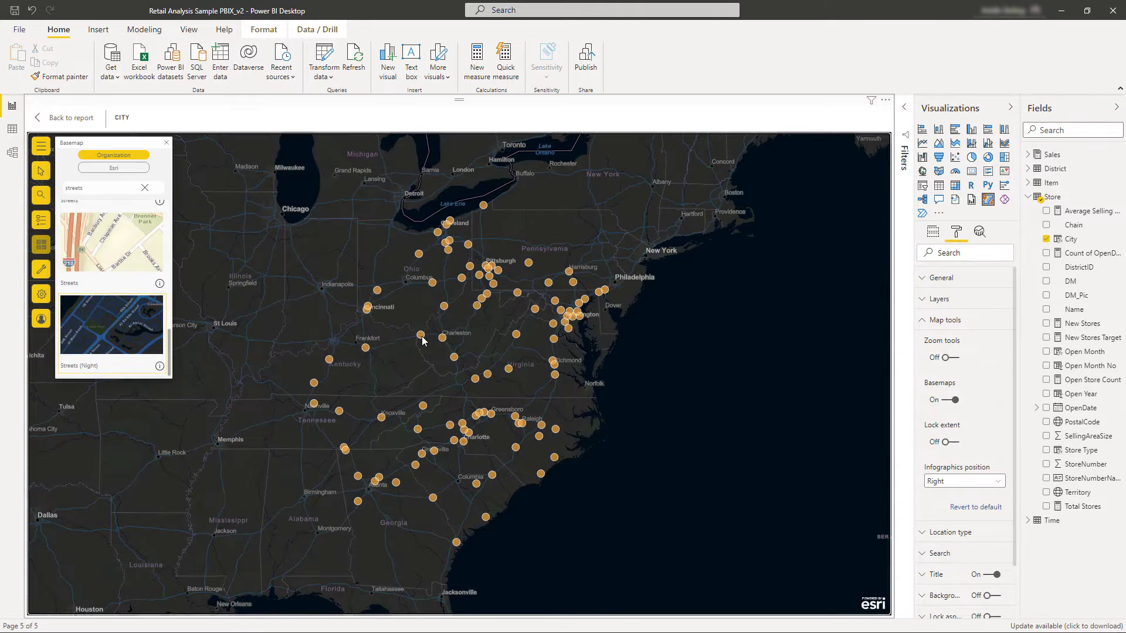
Zoom in on the Huntington, WV store, then zoom back out to all store cities
click(422, 338)
click(324, 401)
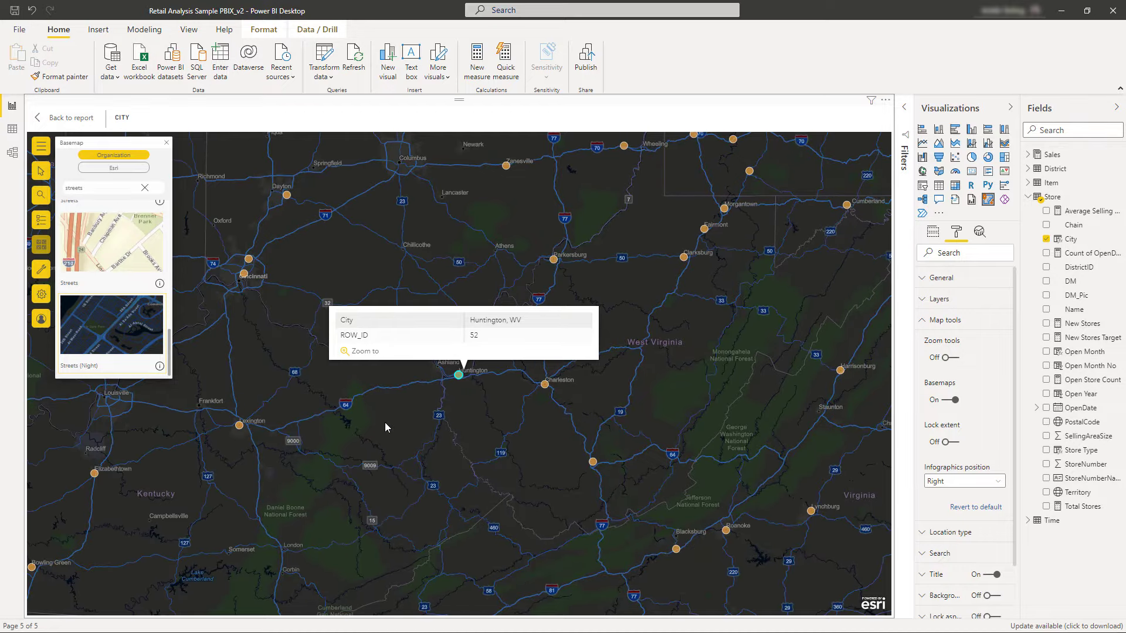
click(384, 422)
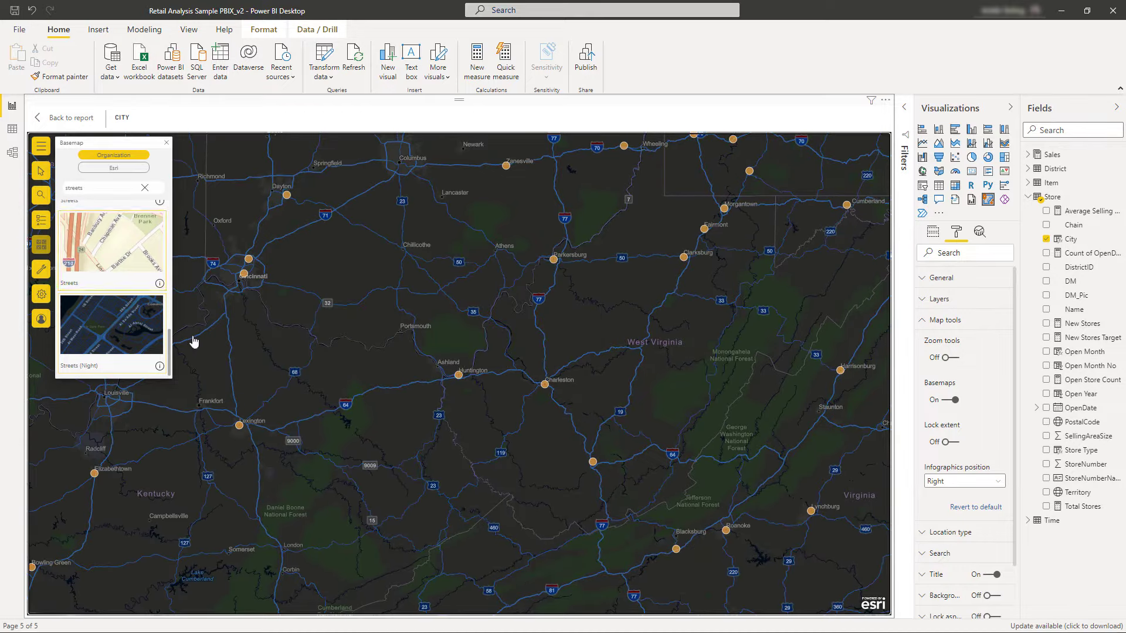
click(41, 220)
click(167, 158)
click(197, 203)
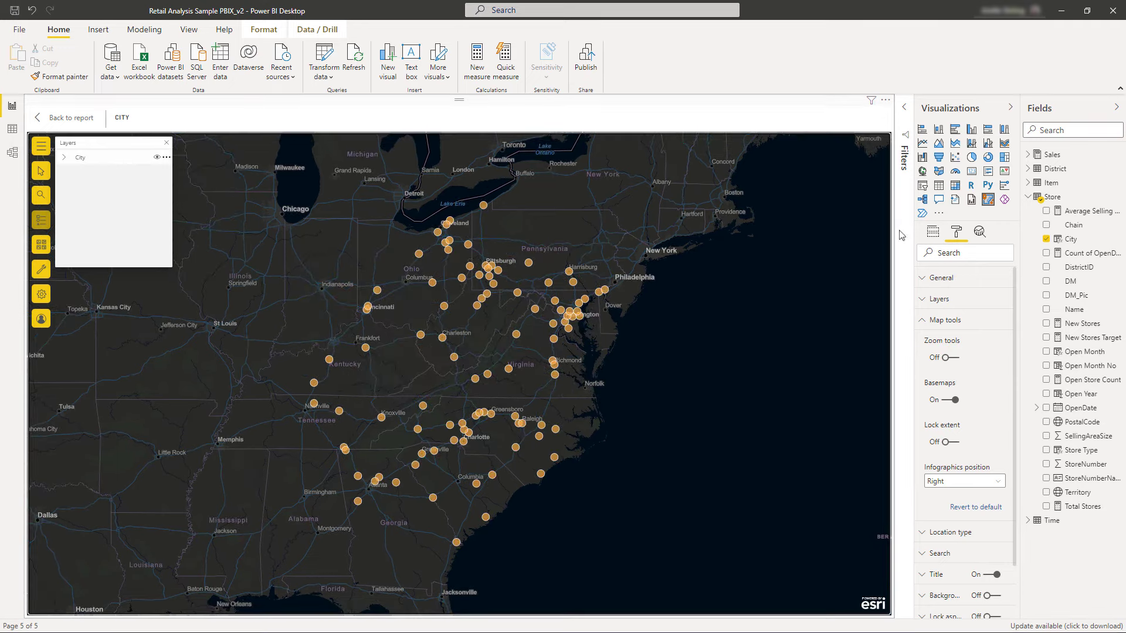
Put Chain in the Color well and TotalSales in the Size well
click(932, 231)
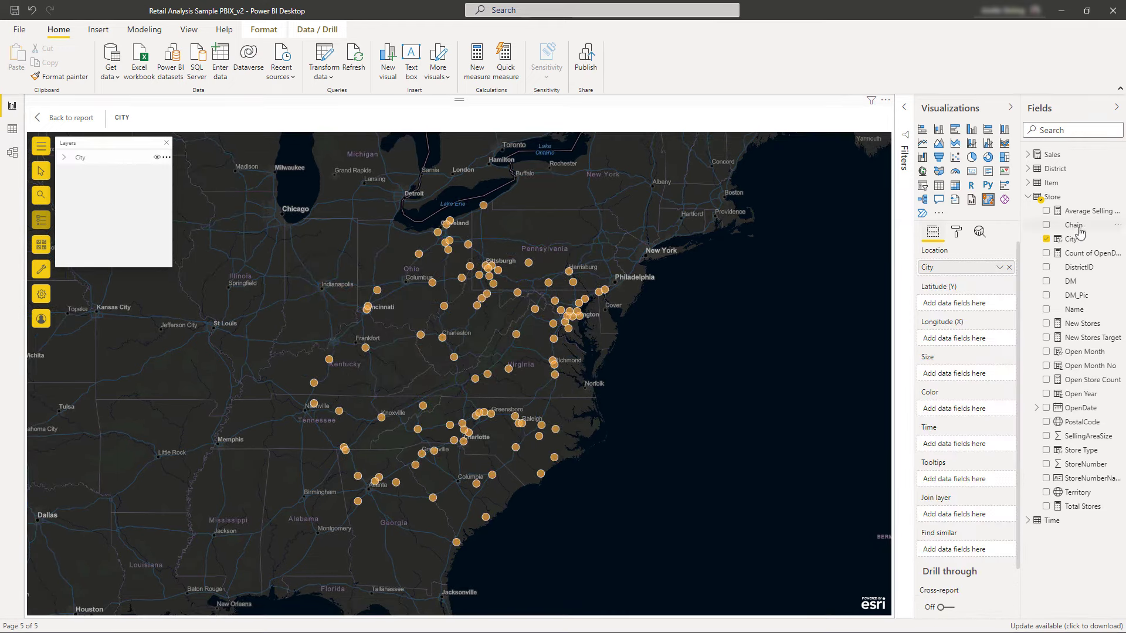
drag(1073, 225, 982, 414)
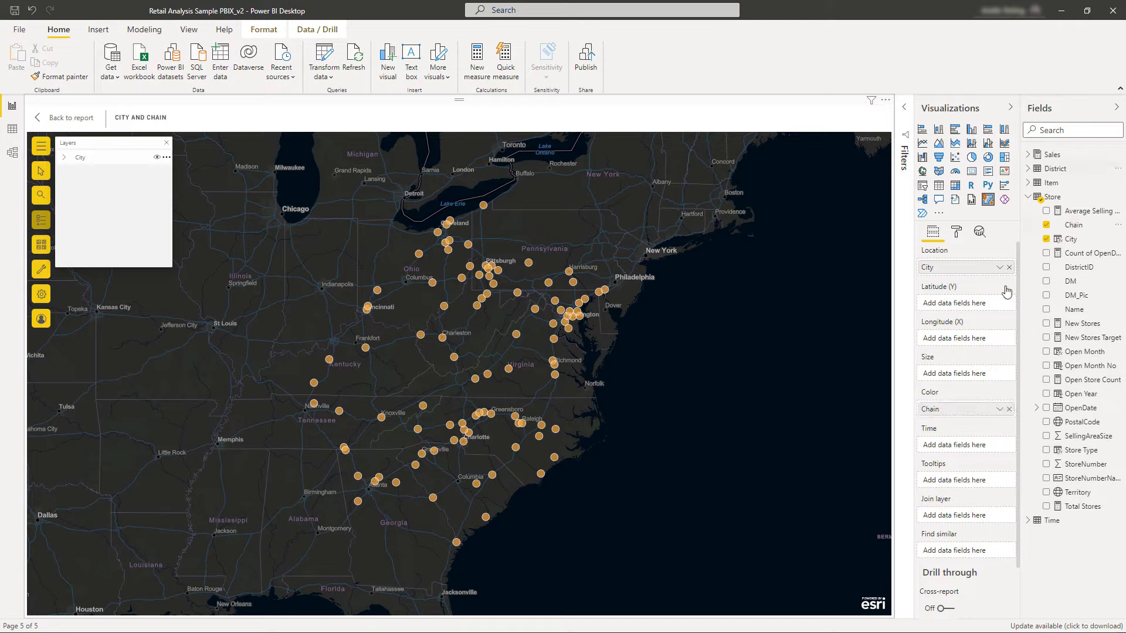
click(1029, 155)
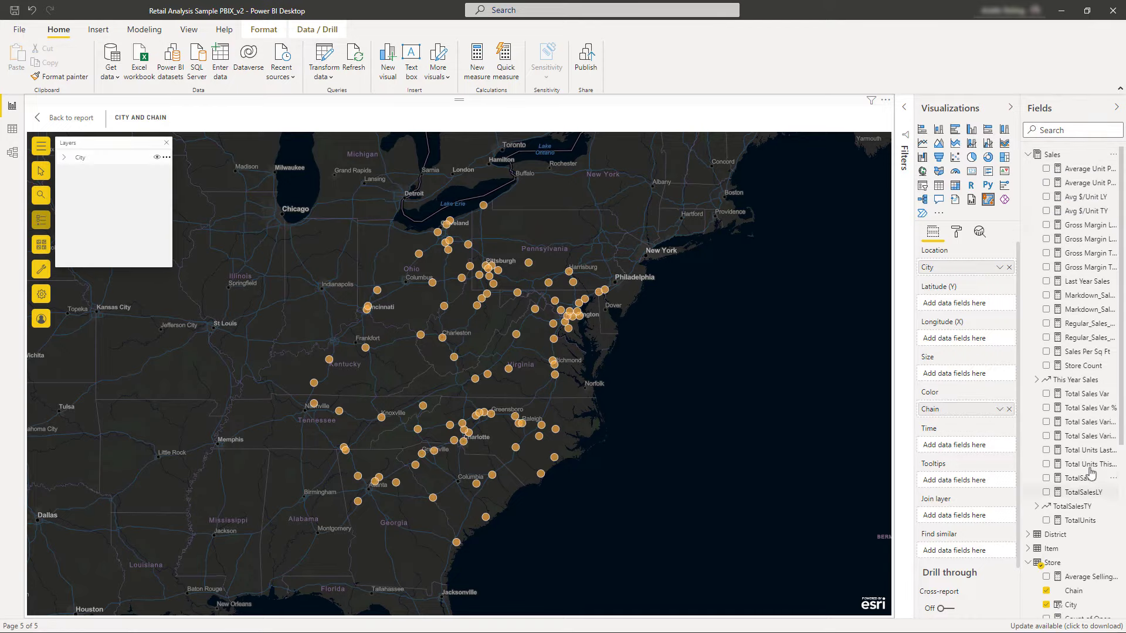
drag(1080, 478, 991, 378)
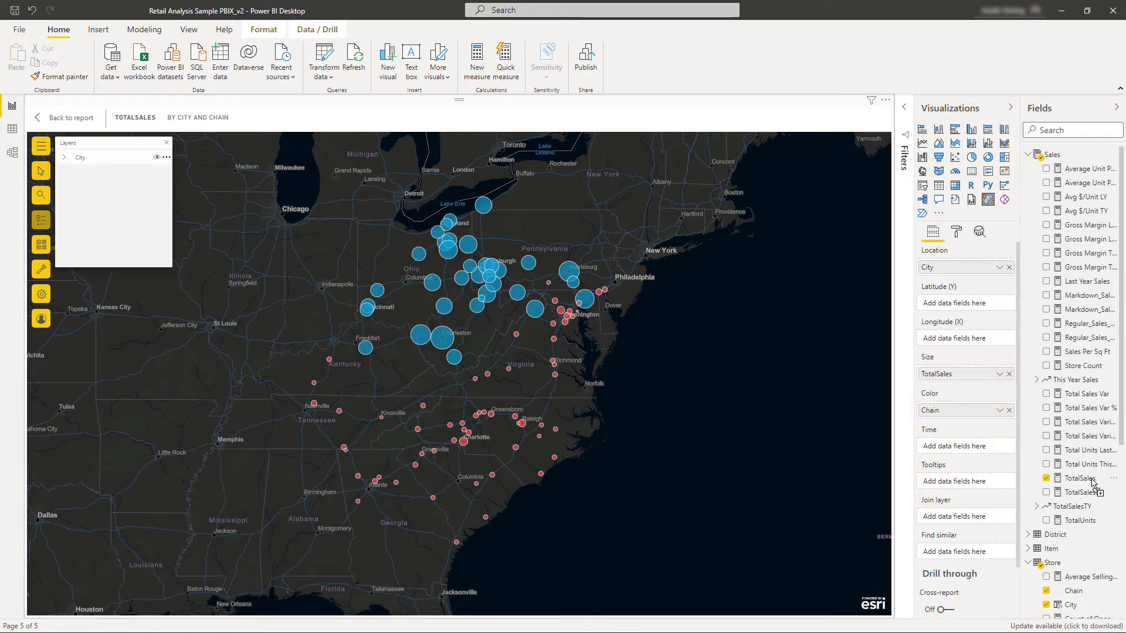
drag(1091, 483, 990, 378)
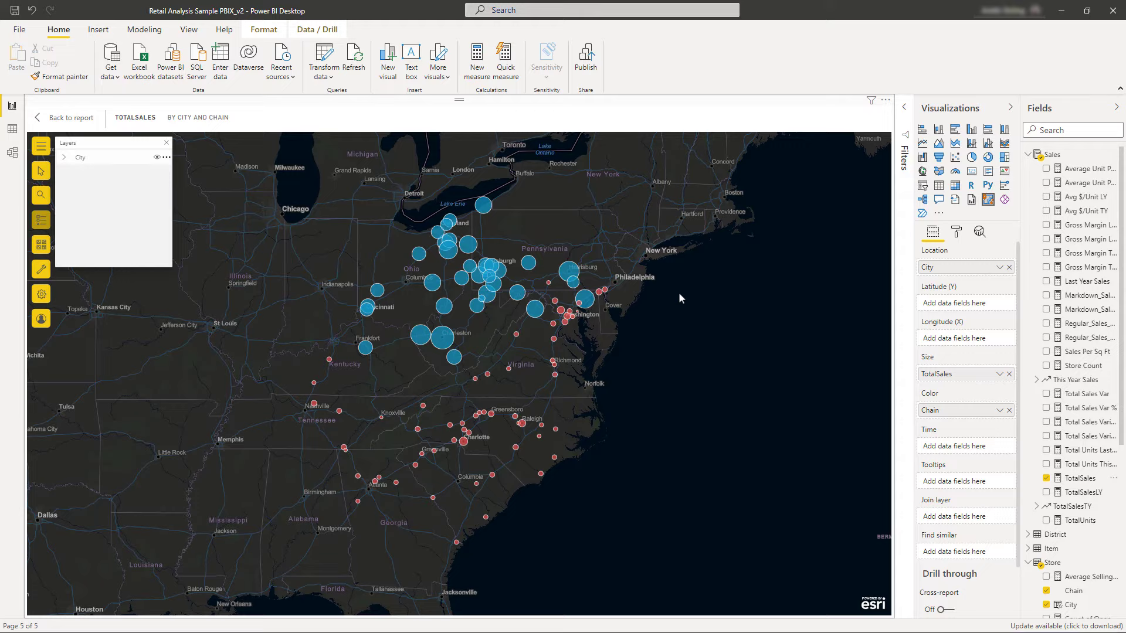
Style the City layer as Type & Size with an orange-and-blue dark-background colour ramp
click(167, 157)
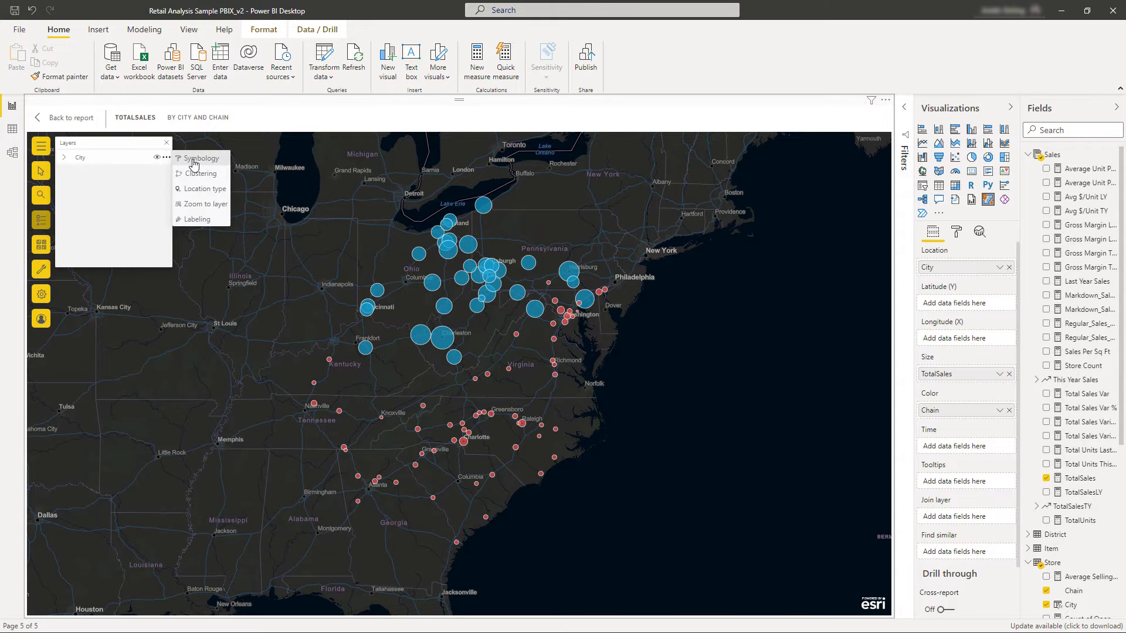
click(194, 158)
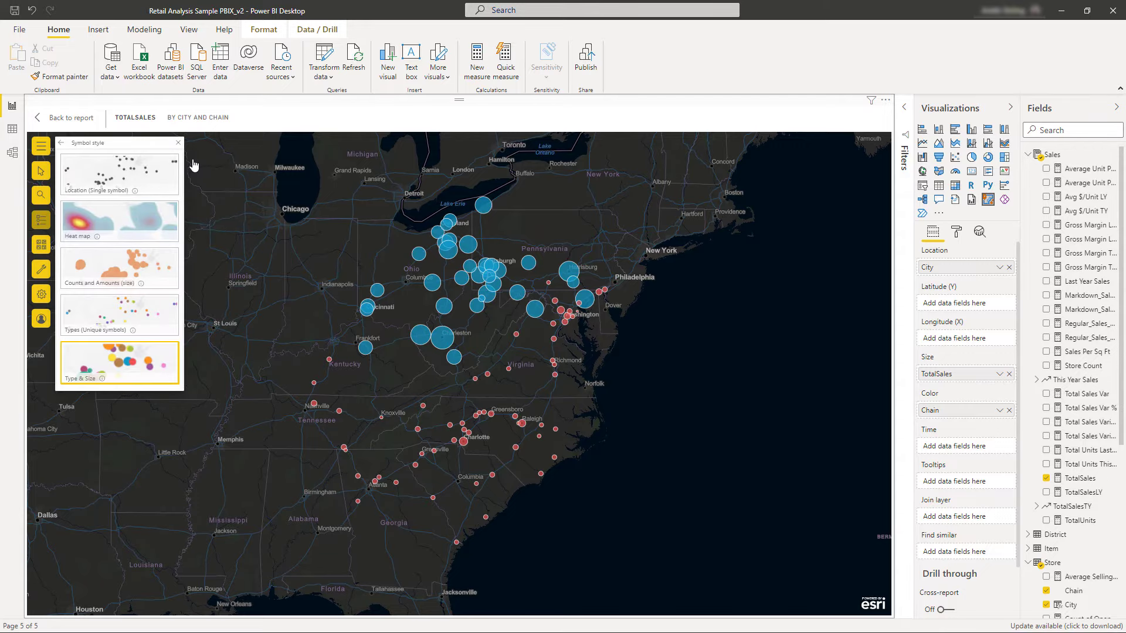
click(118, 367)
click(101, 261)
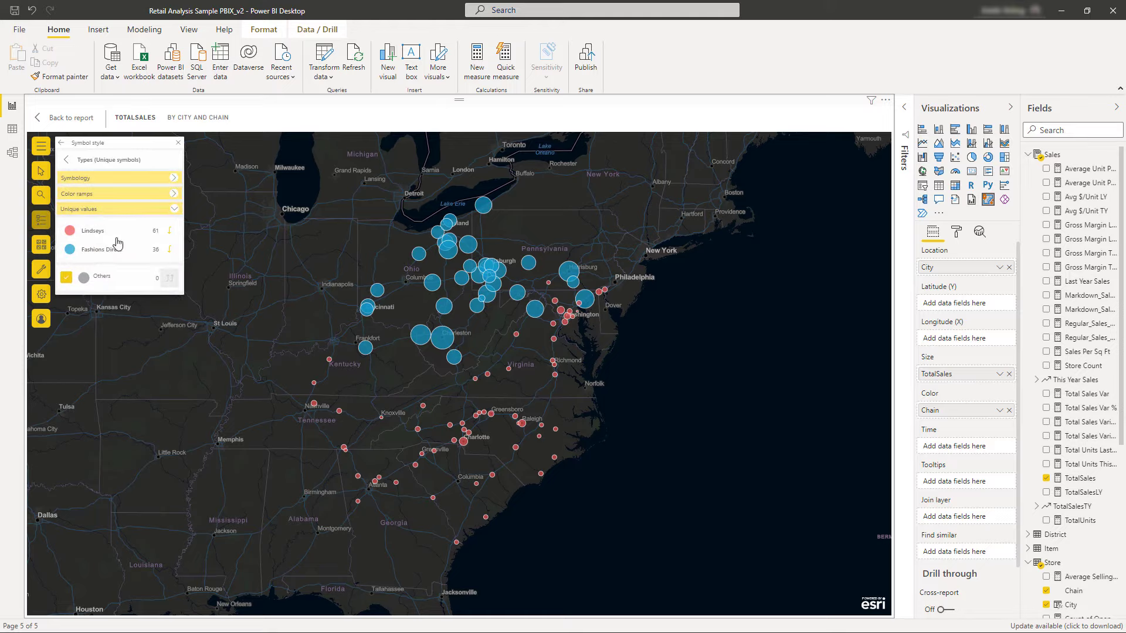
click(156, 194)
click(164, 228)
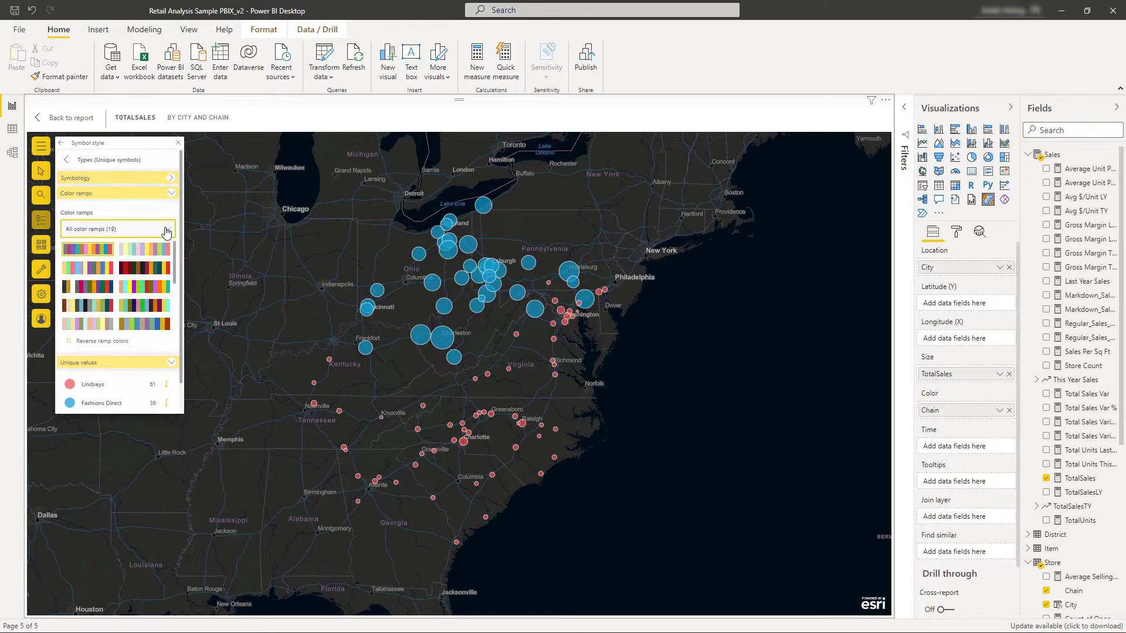
click(149, 320)
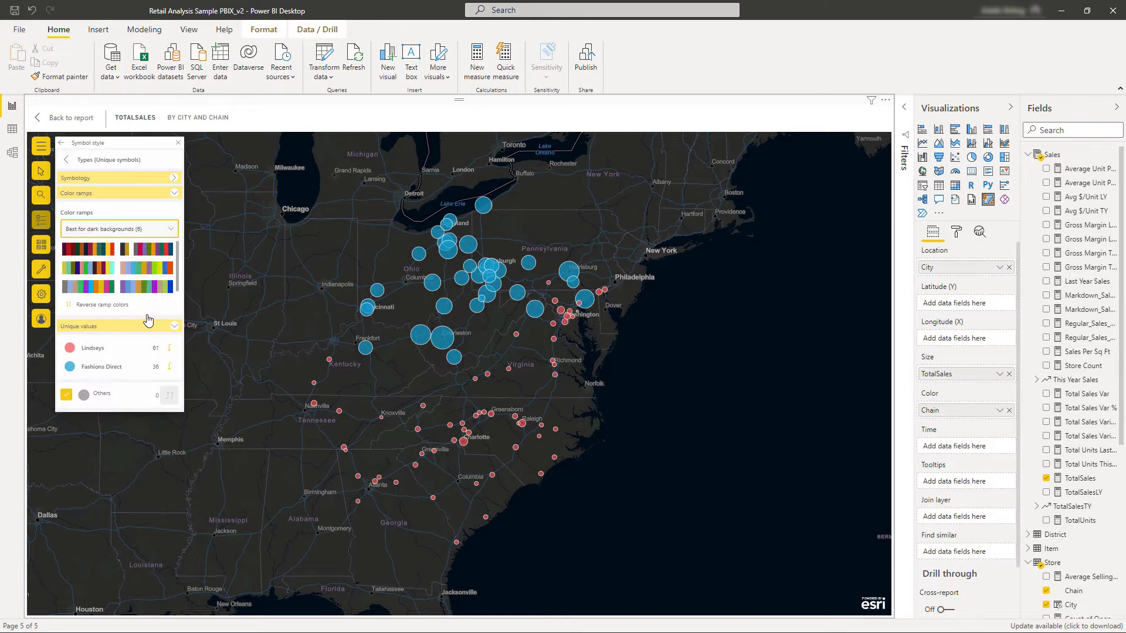
click(155, 287)
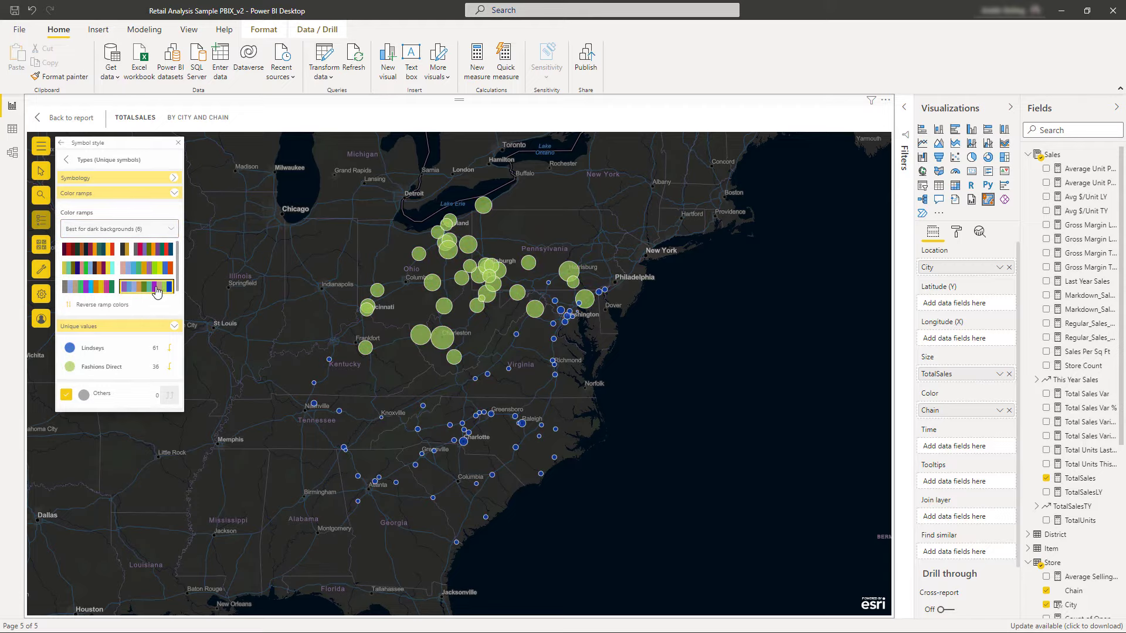
click(155, 269)
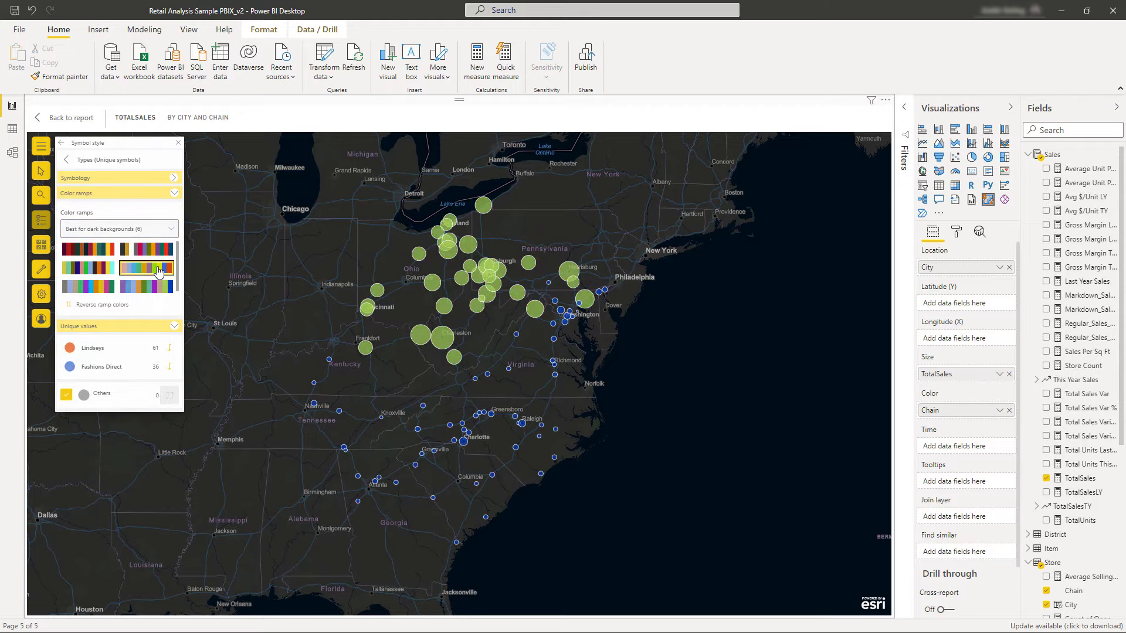
click(158, 195)
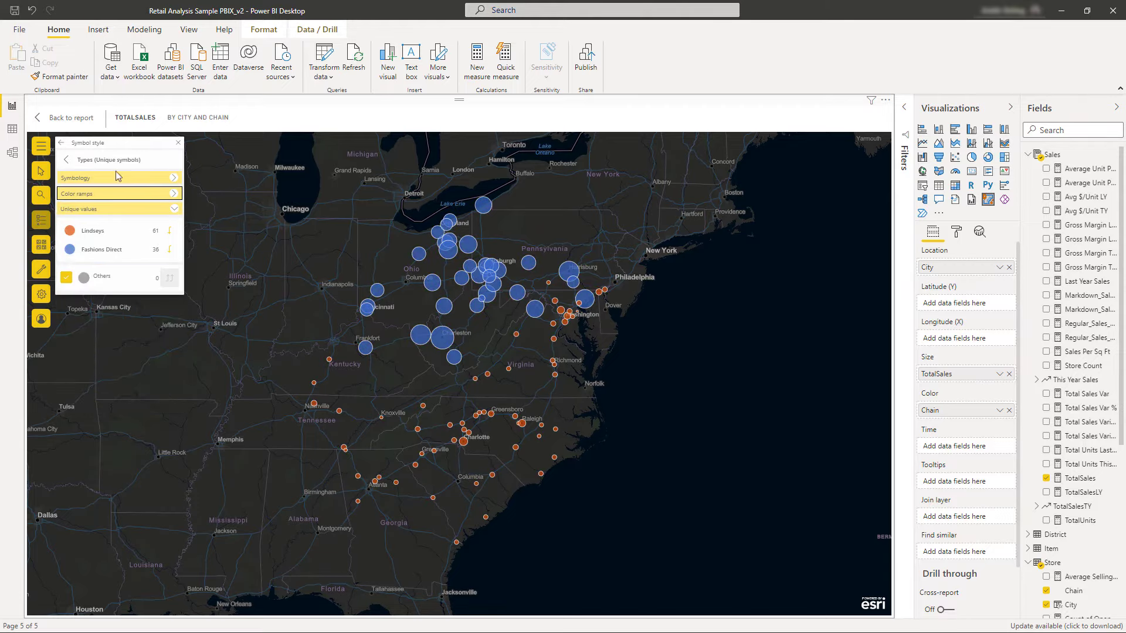
Add the 2020 USA Average Household Income reference layer from the layer catalog
click(61, 144)
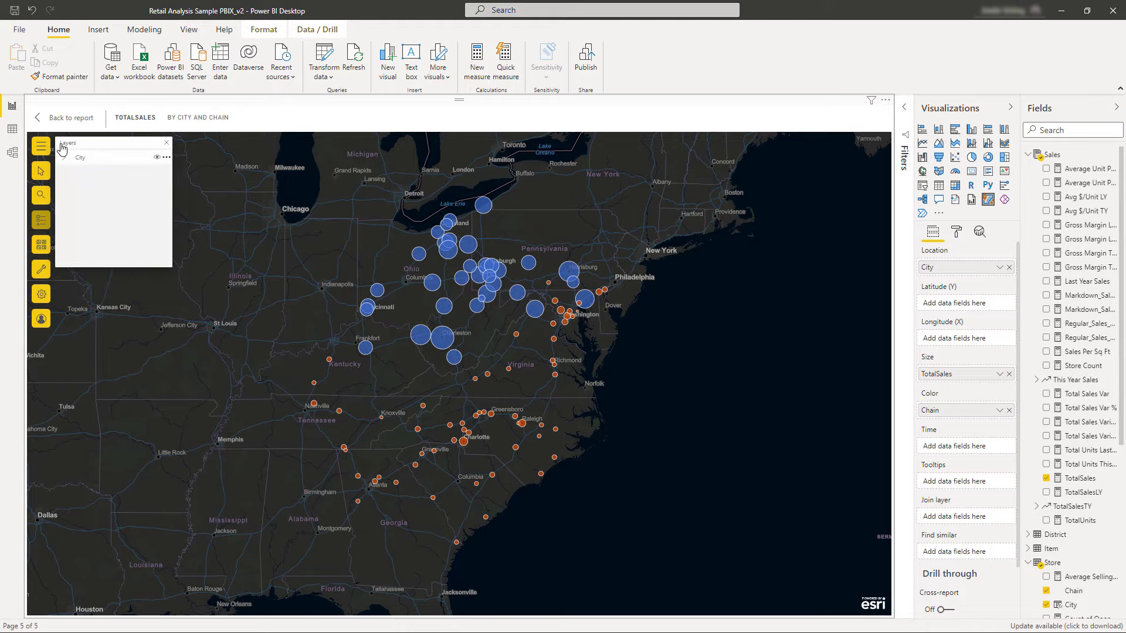
click(46, 270)
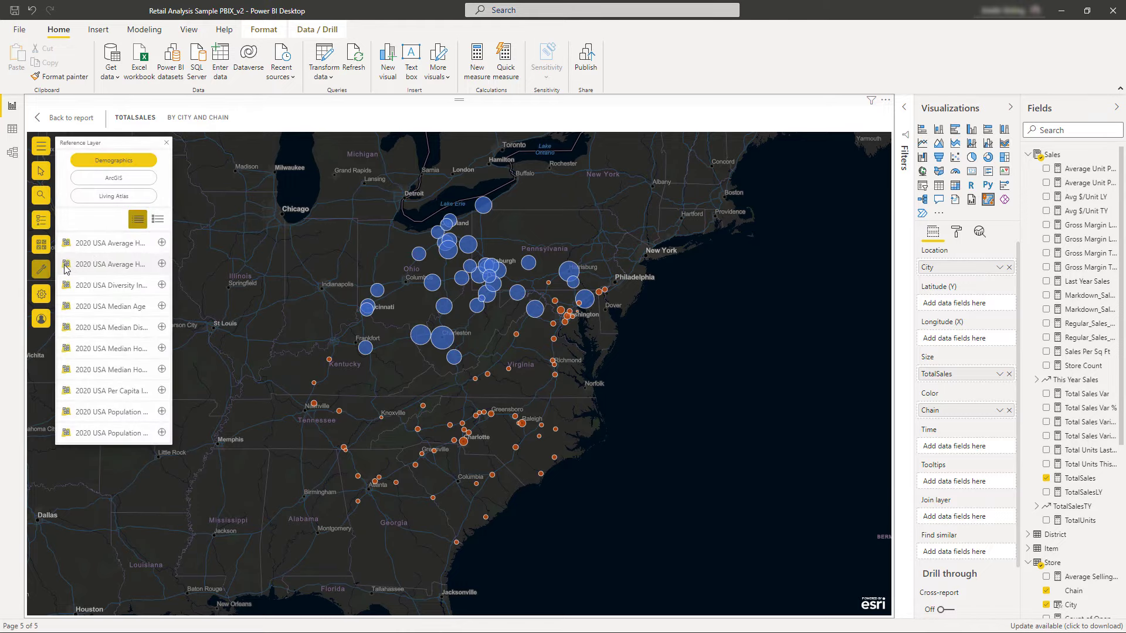
click(163, 244)
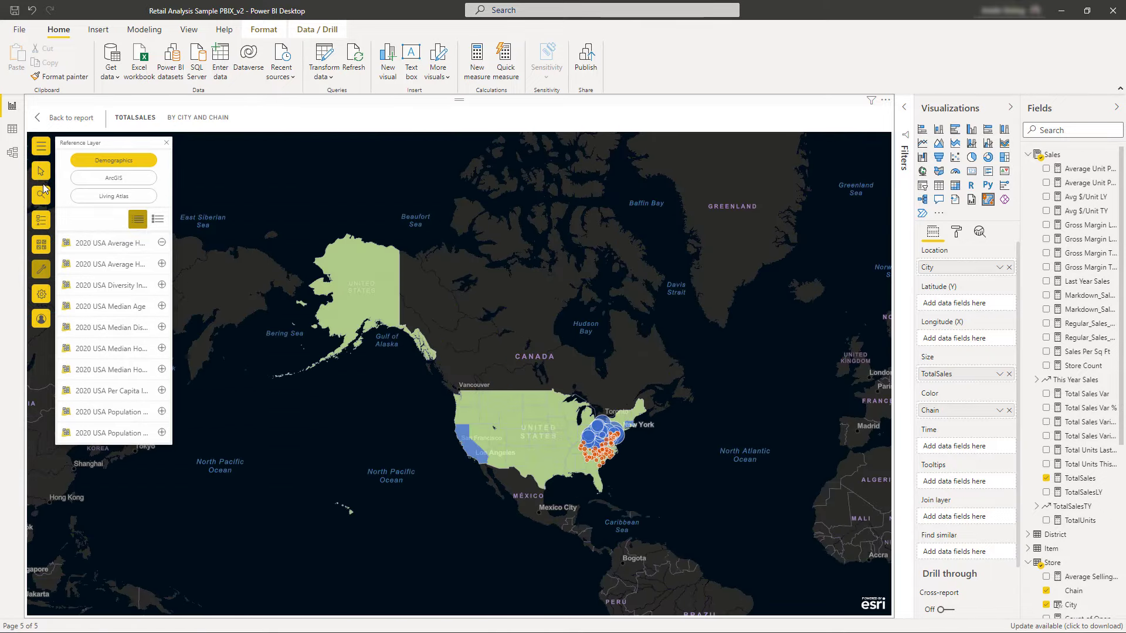
Zoom the map back to the City layer's store points
click(42, 220)
click(166, 158)
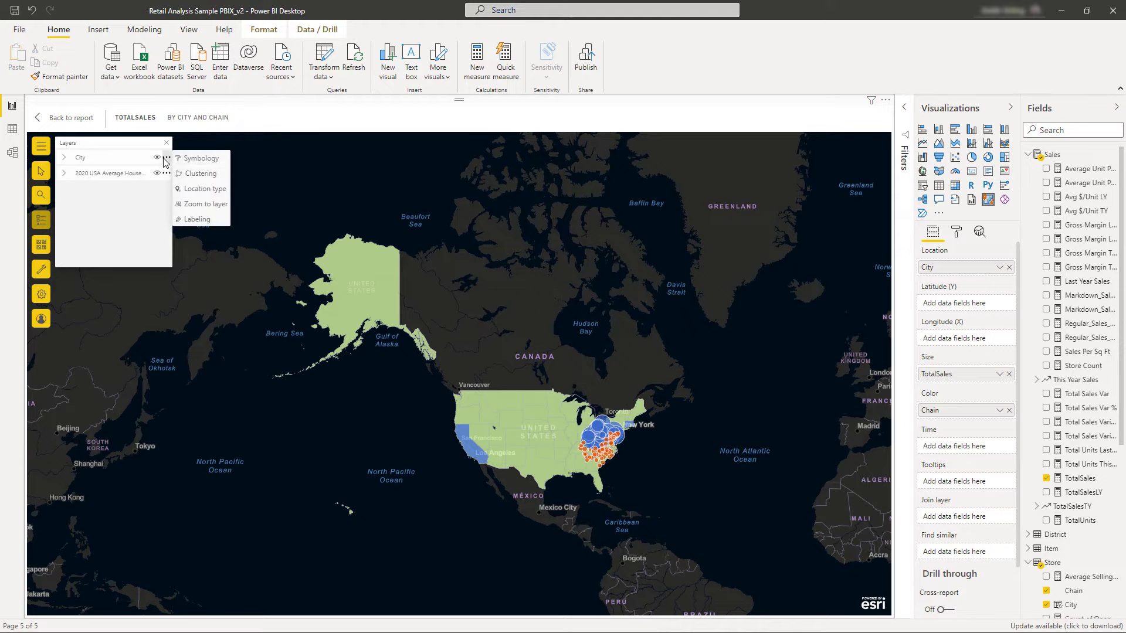
click(205, 205)
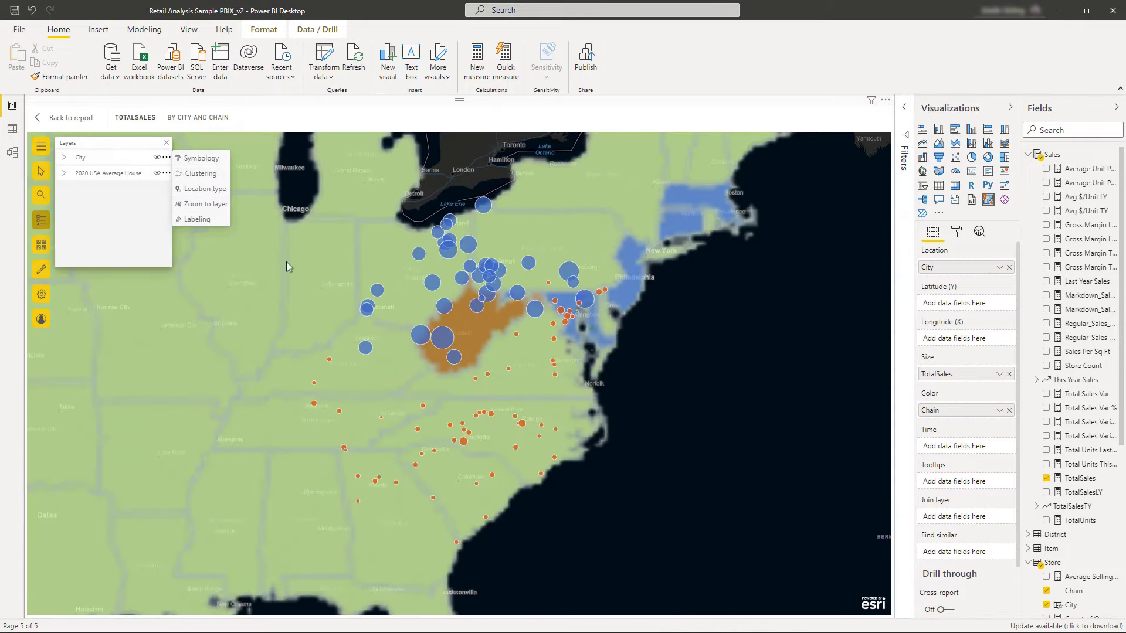
click(414, 354)
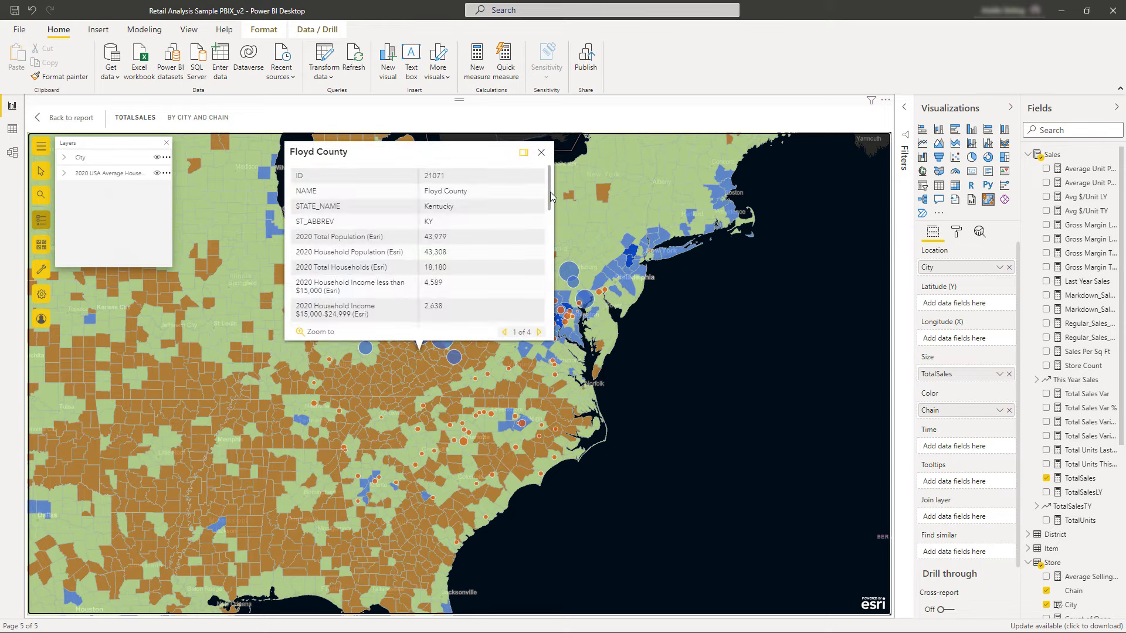
Close the Floyd County popup and remove the household income layer
scroll(550, 191, down, 3)
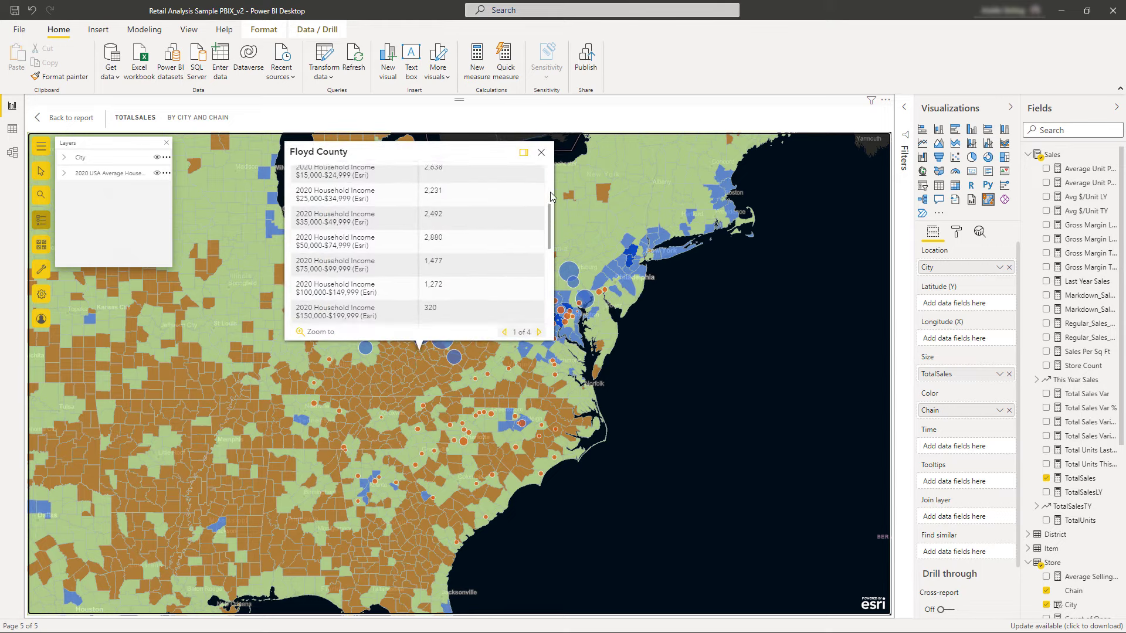
click(541, 153)
click(166, 173)
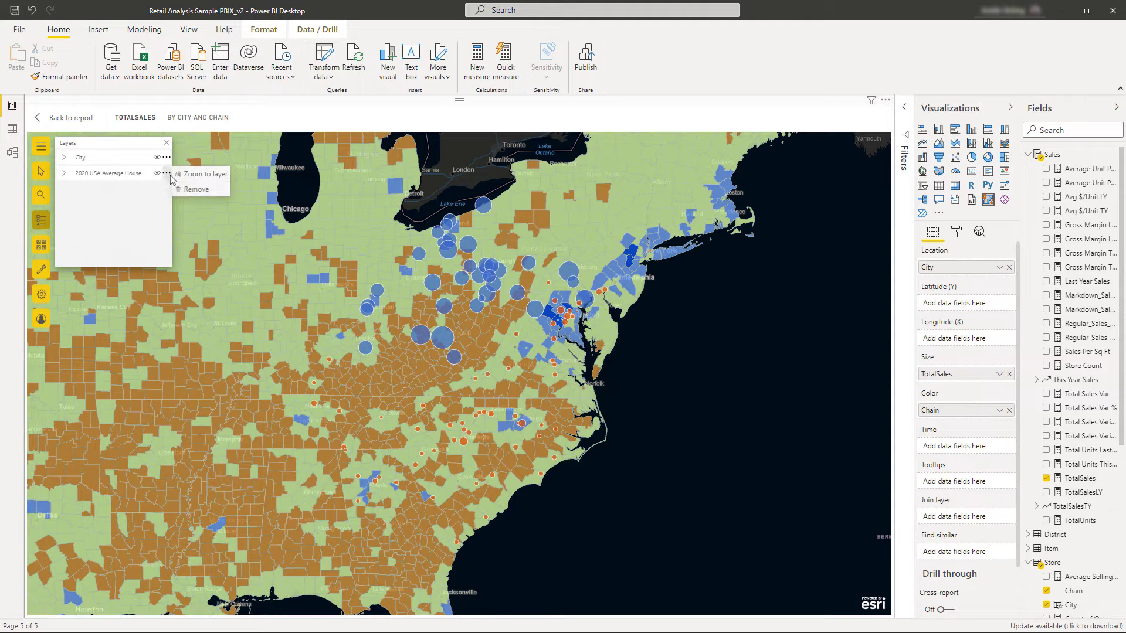
click(188, 192)
click(480, 408)
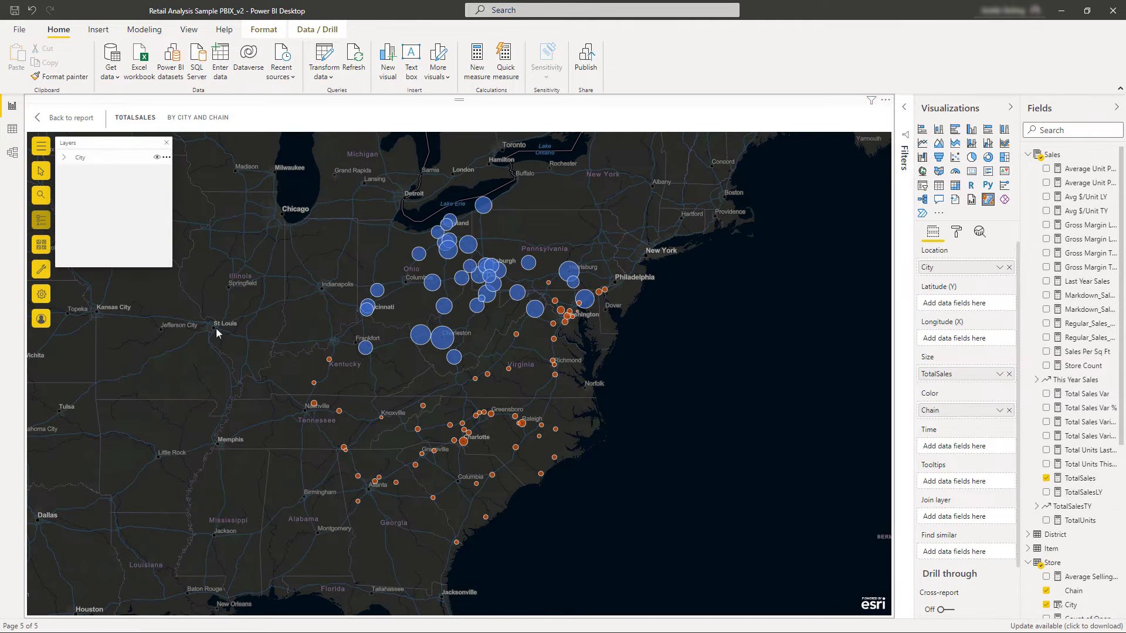
click(47, 273)
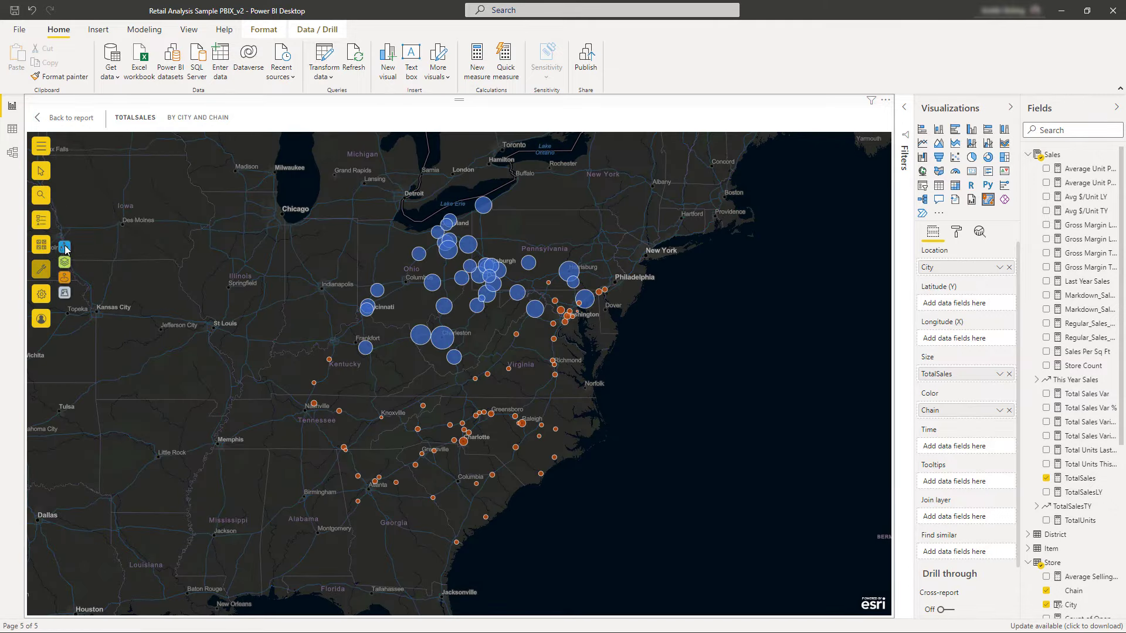
click(64, 248)
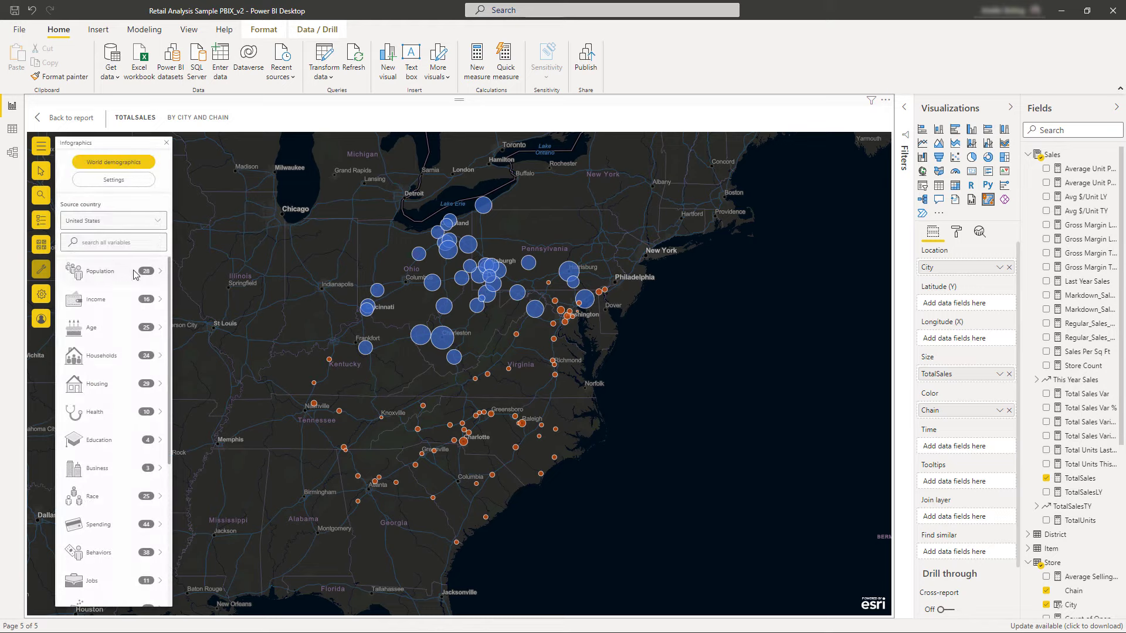
click(159, 273)
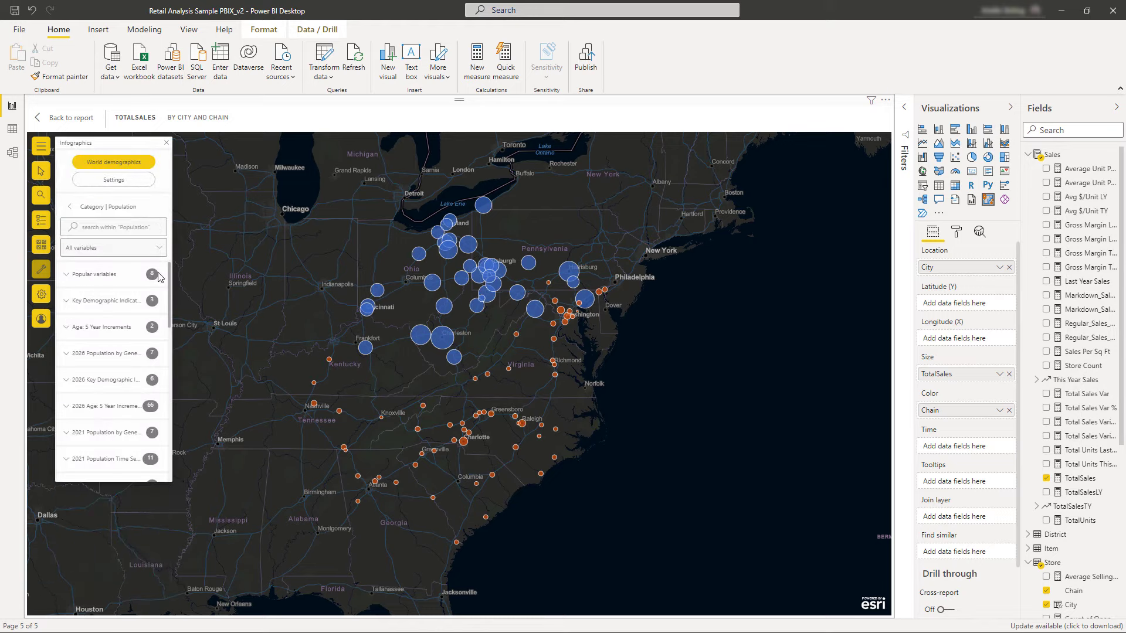
click(123, 301)
click(73, 338)
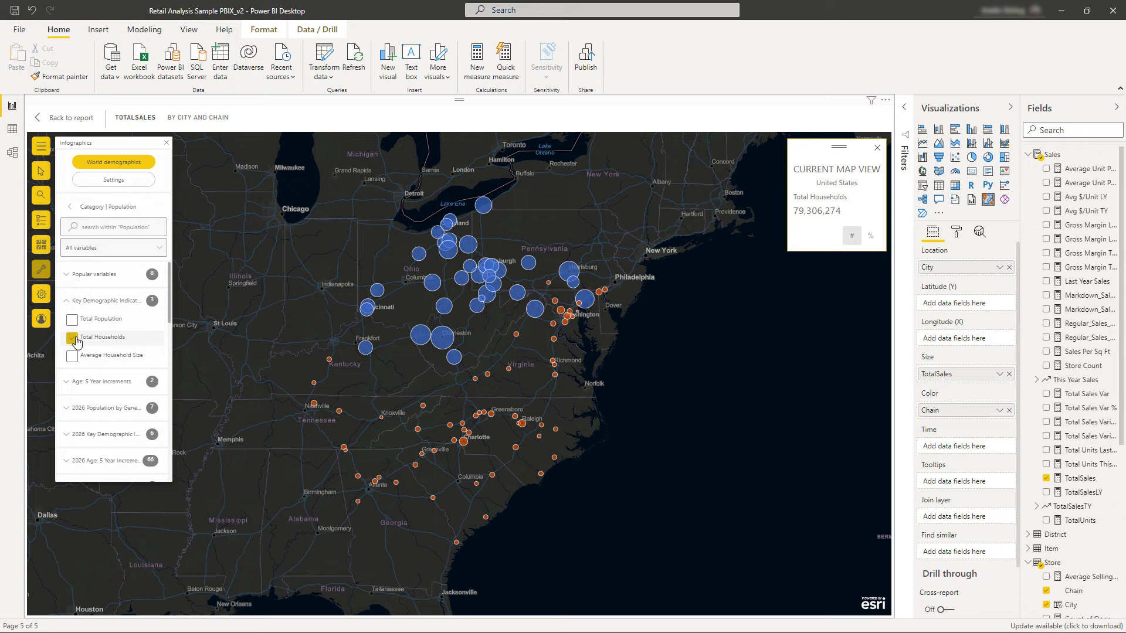
click(488, 375)
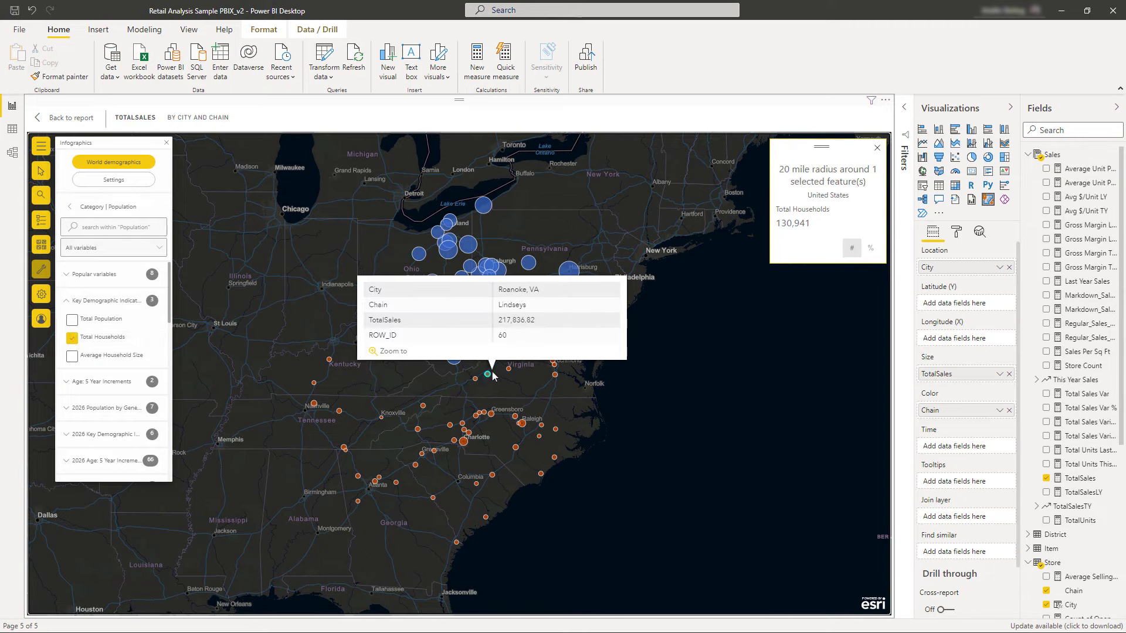
click(877, 149)
click(167, 143)
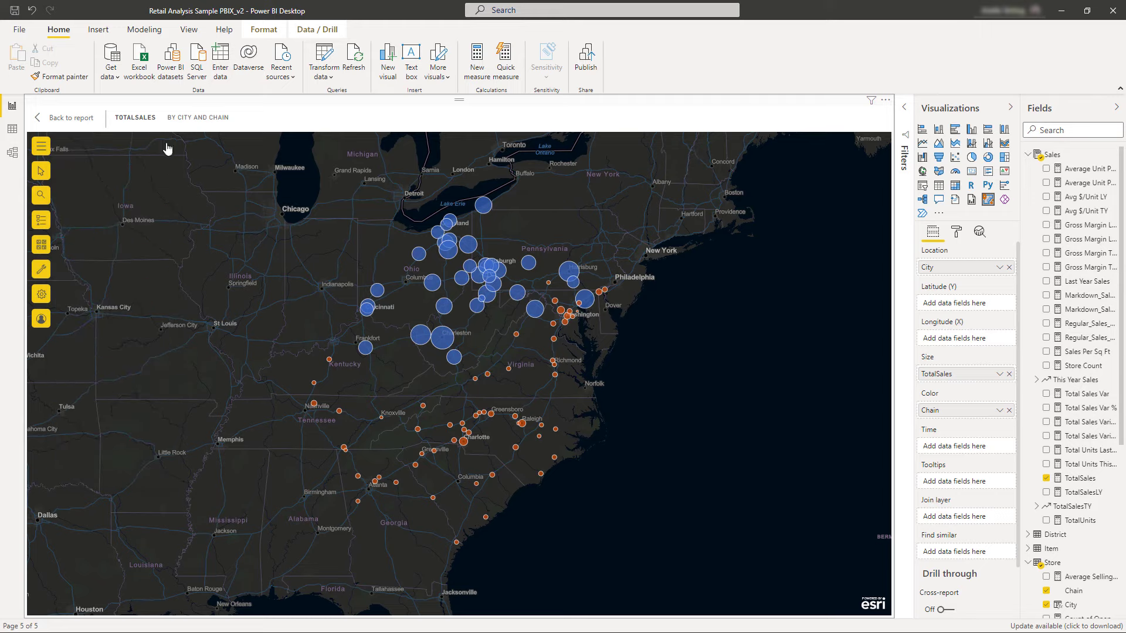
Run a 30-minute Drive Time analysis from a map-clicked point near Charlotte
click(40, 269)
click(65, 280)
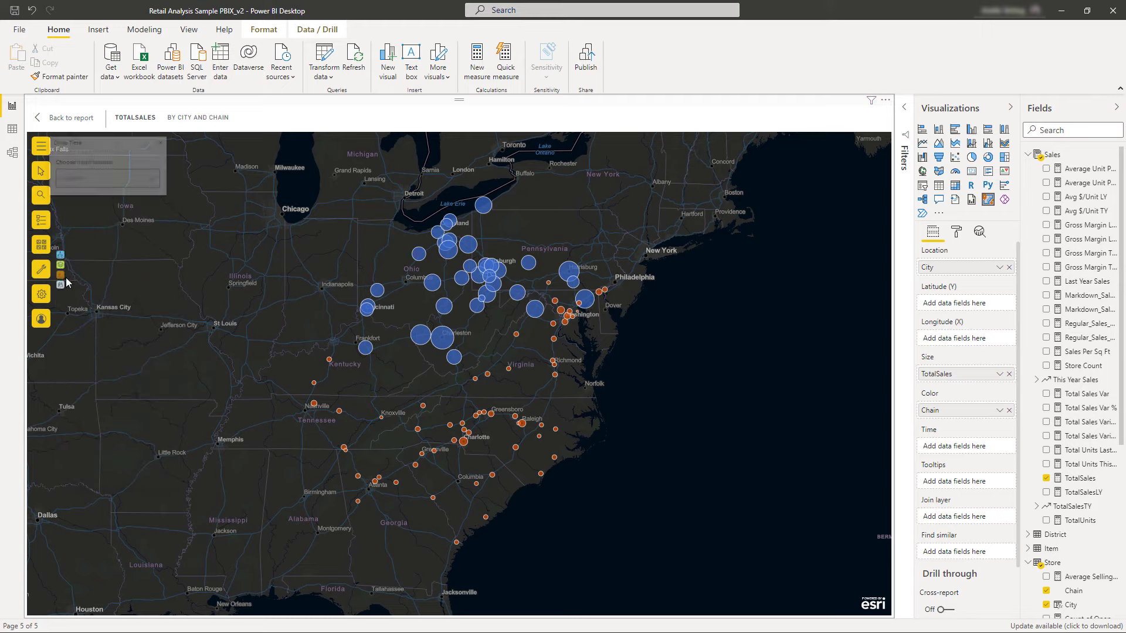
click(151, 179)
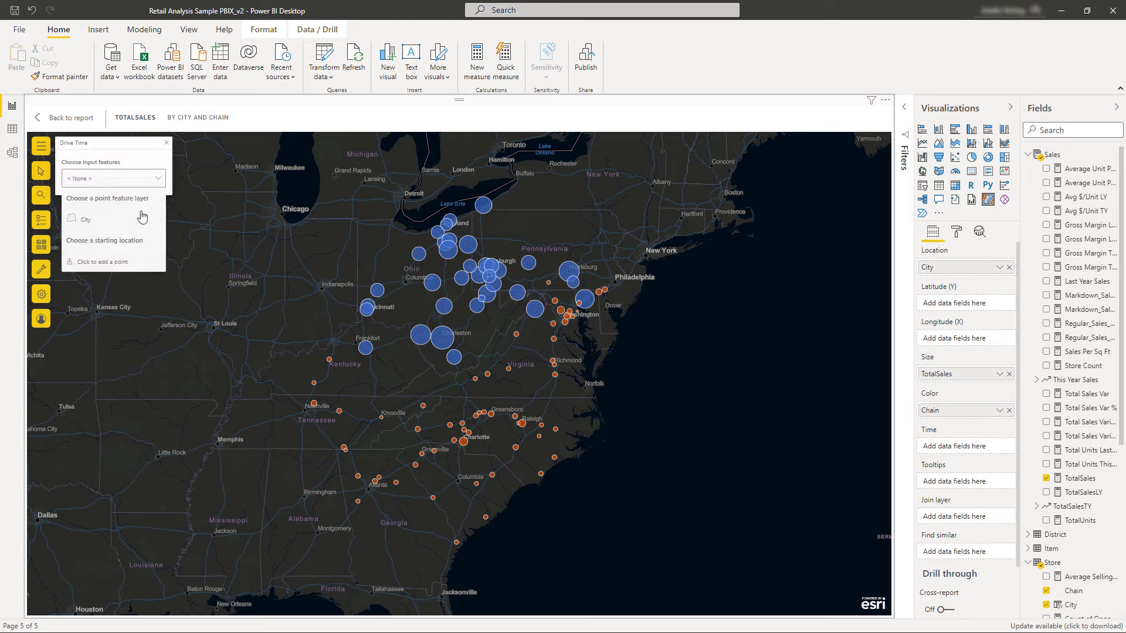
click(116, 262)
click(113, 273)
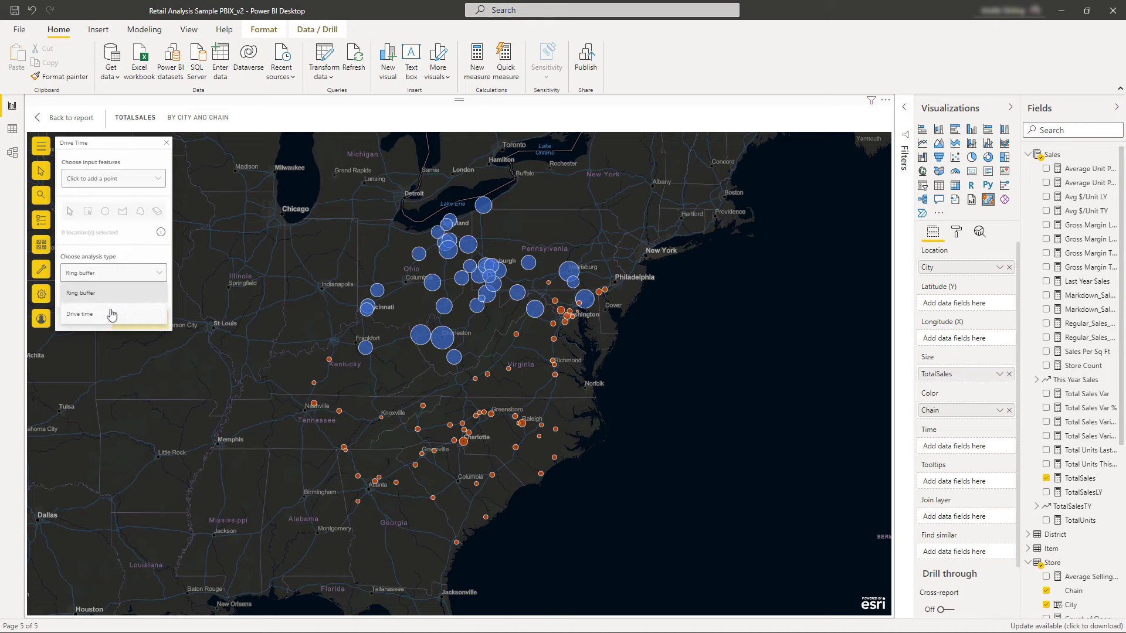
click(94, 315)
click(88, 295)
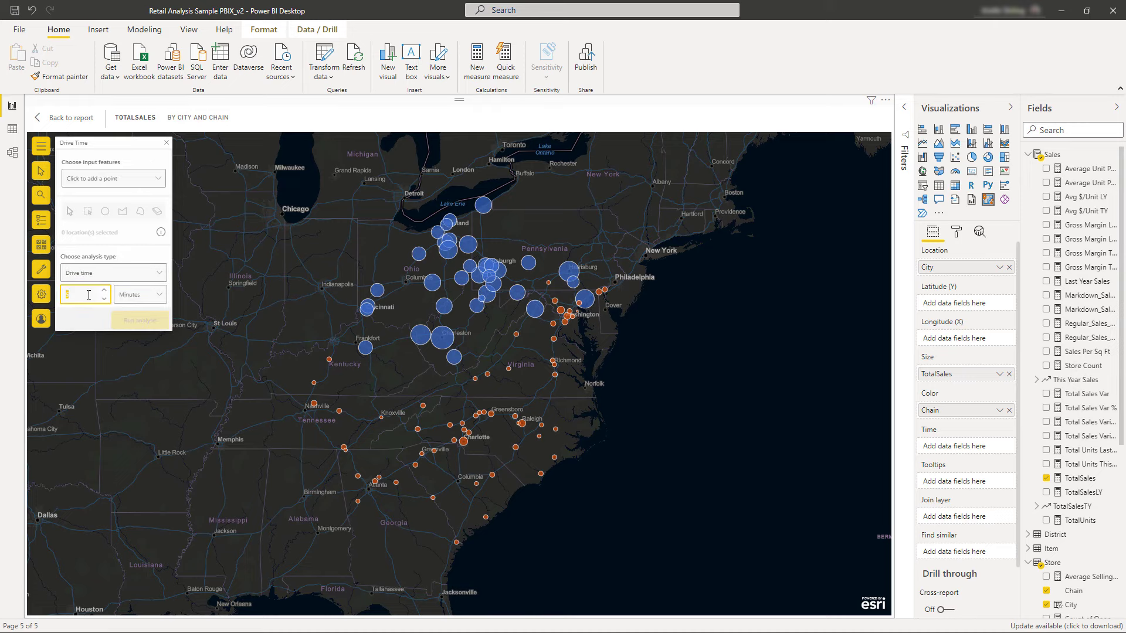
click(463, 436)
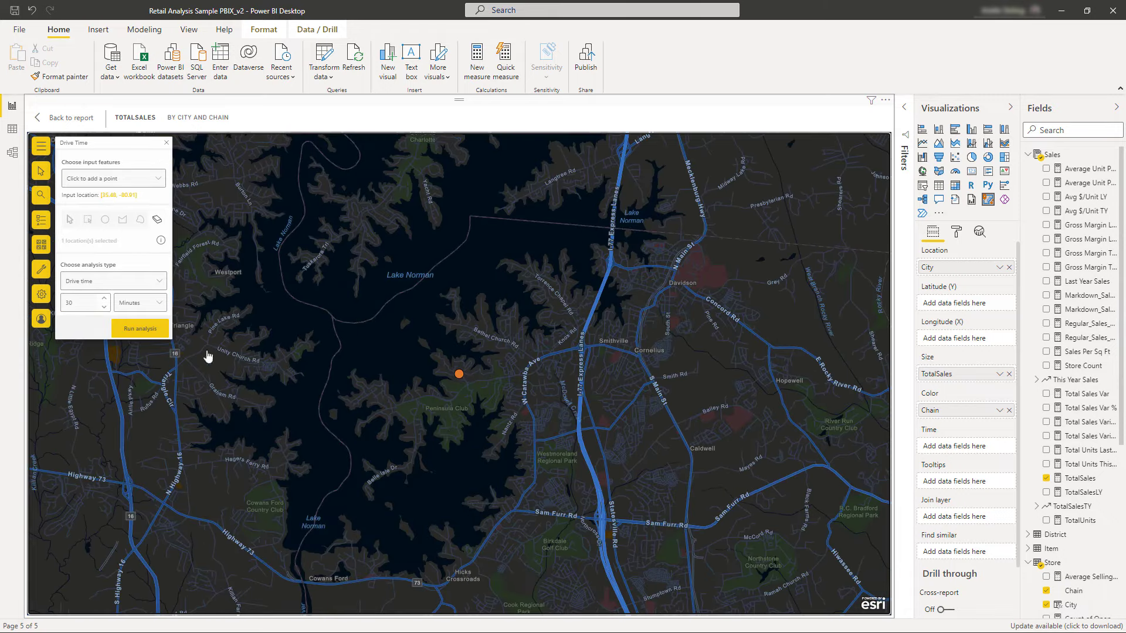
click(127, 328)
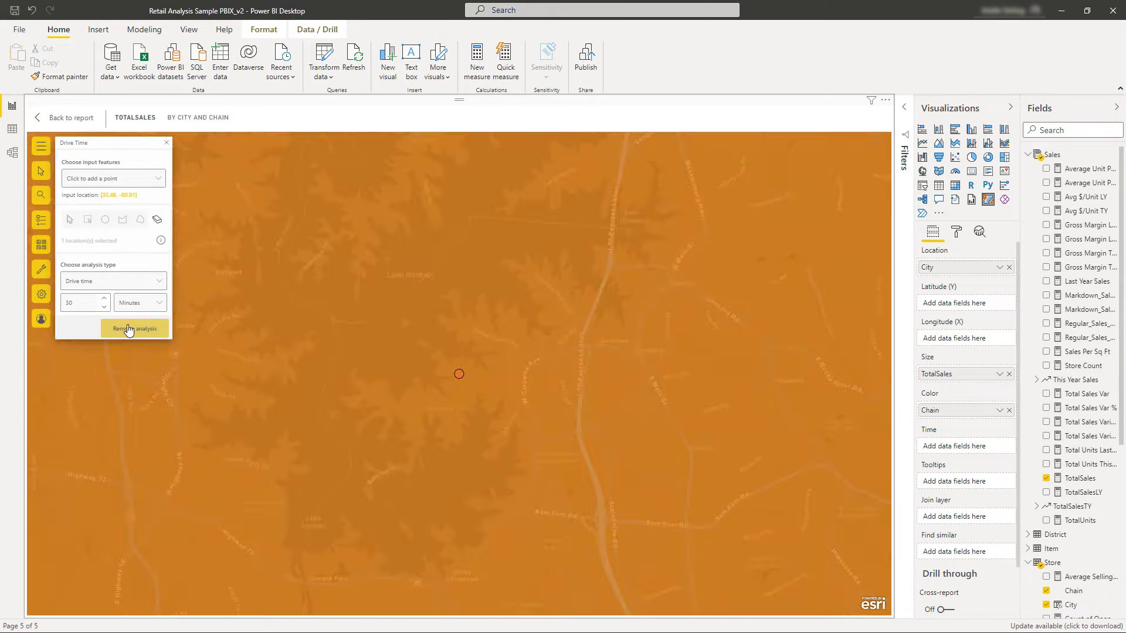
Zoom to the drive-time layer and select its area, filtering the charts to the two stores inside
click(167, 142)
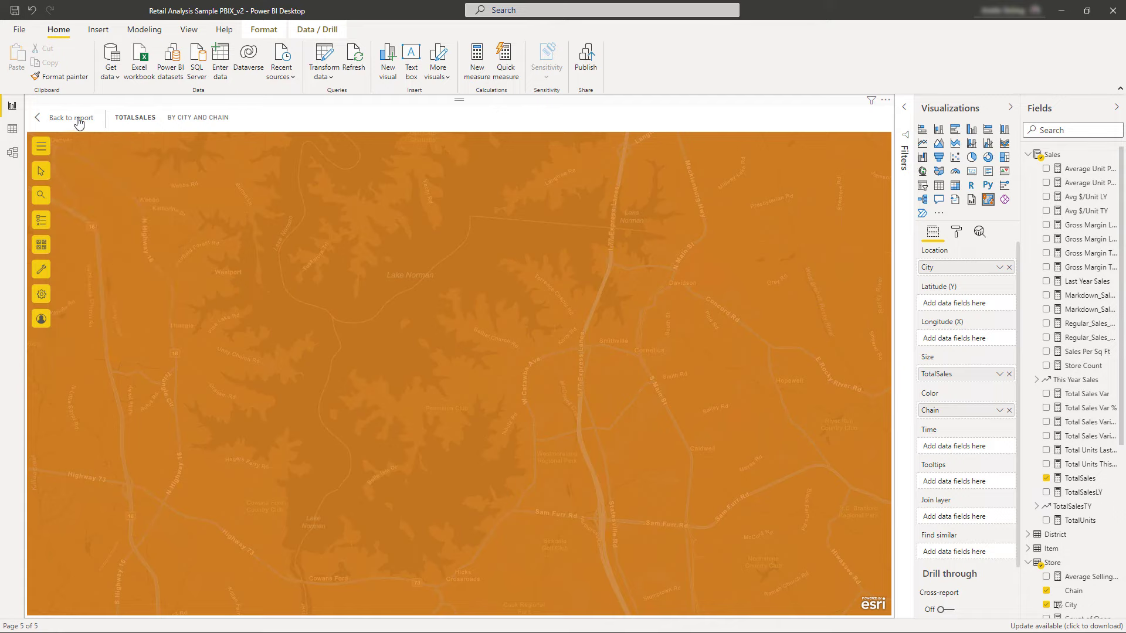
click(43, 287)
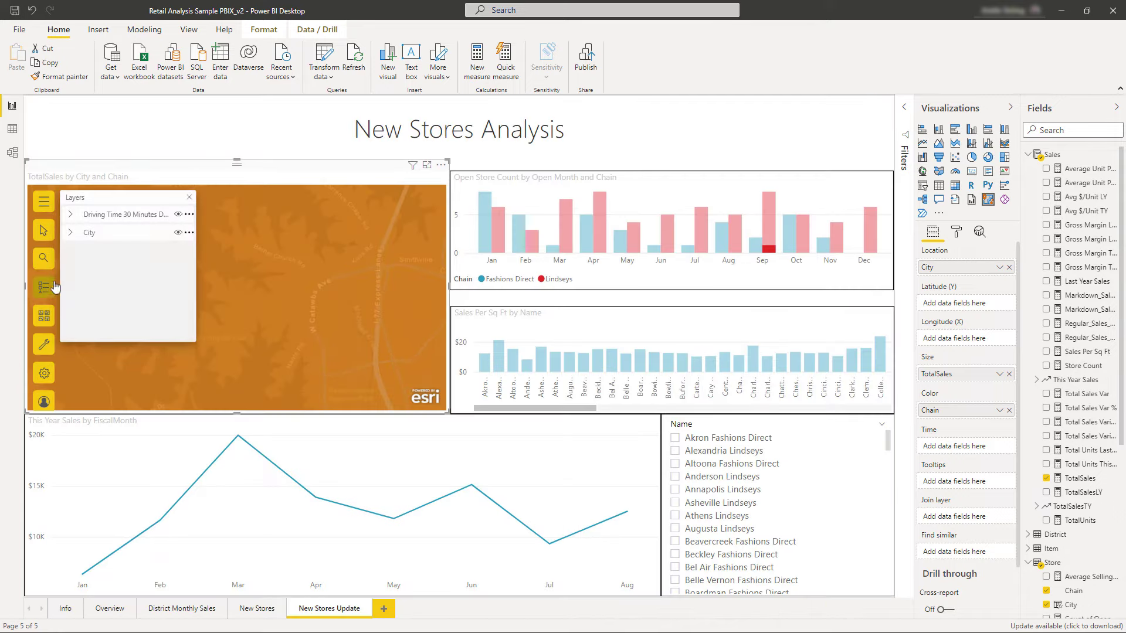
click(188, 214)
click(231, 232)
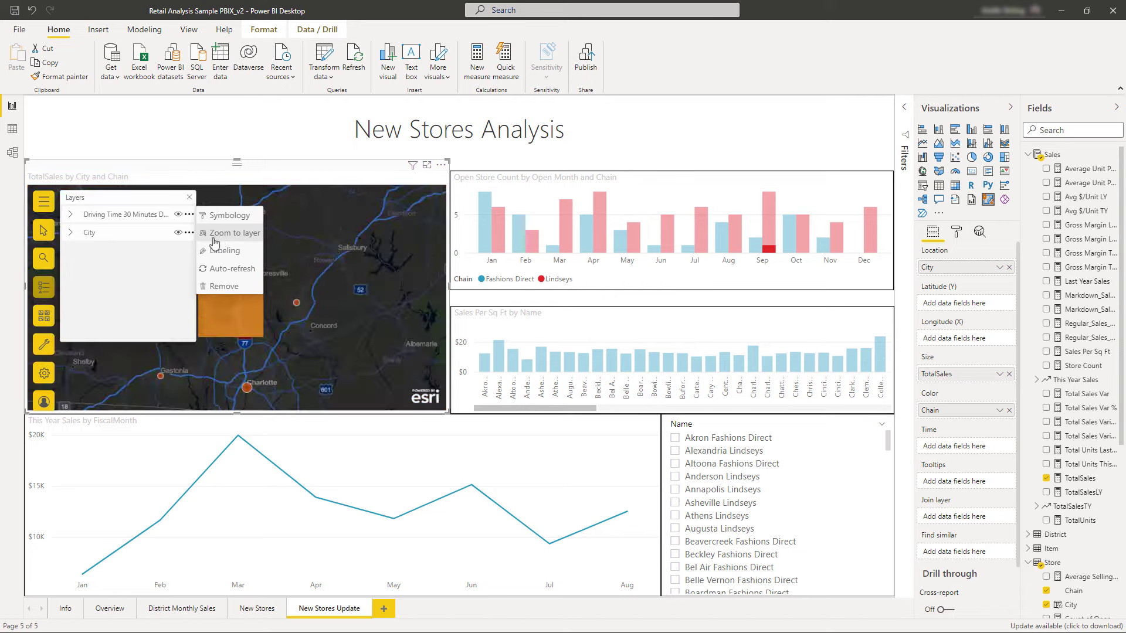
click(44, 230)
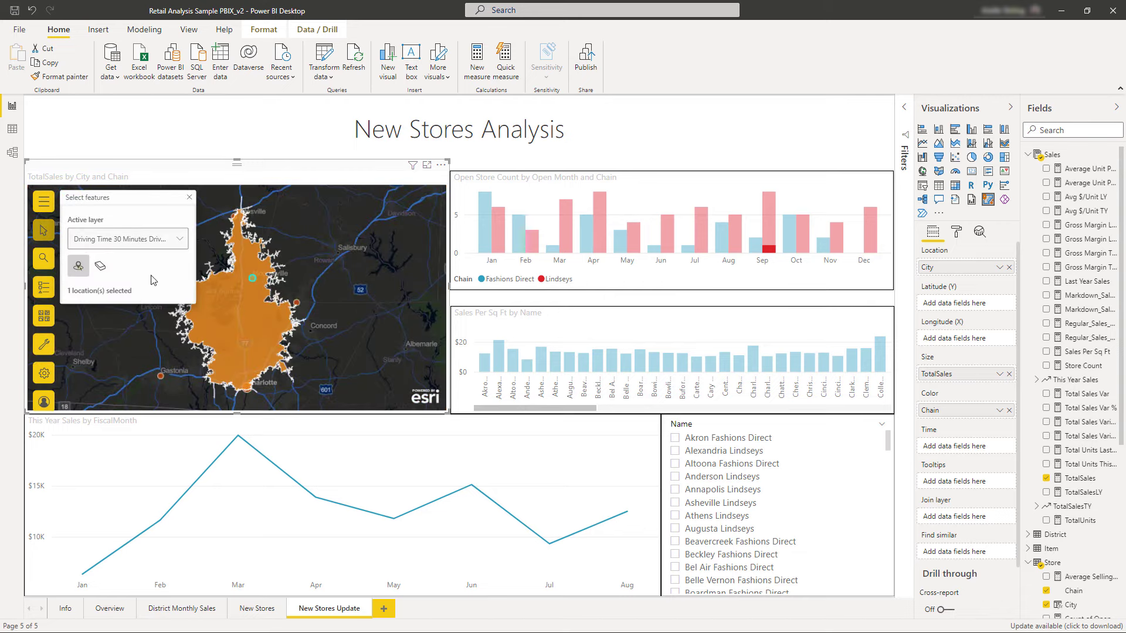
click(237, 316)
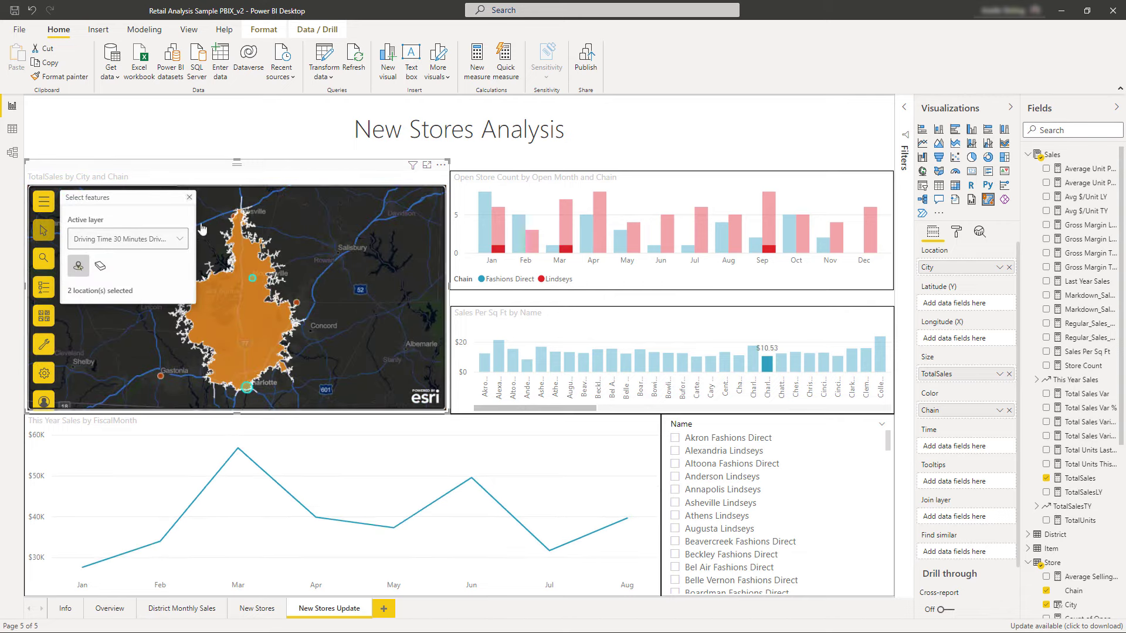
click(189, 198)
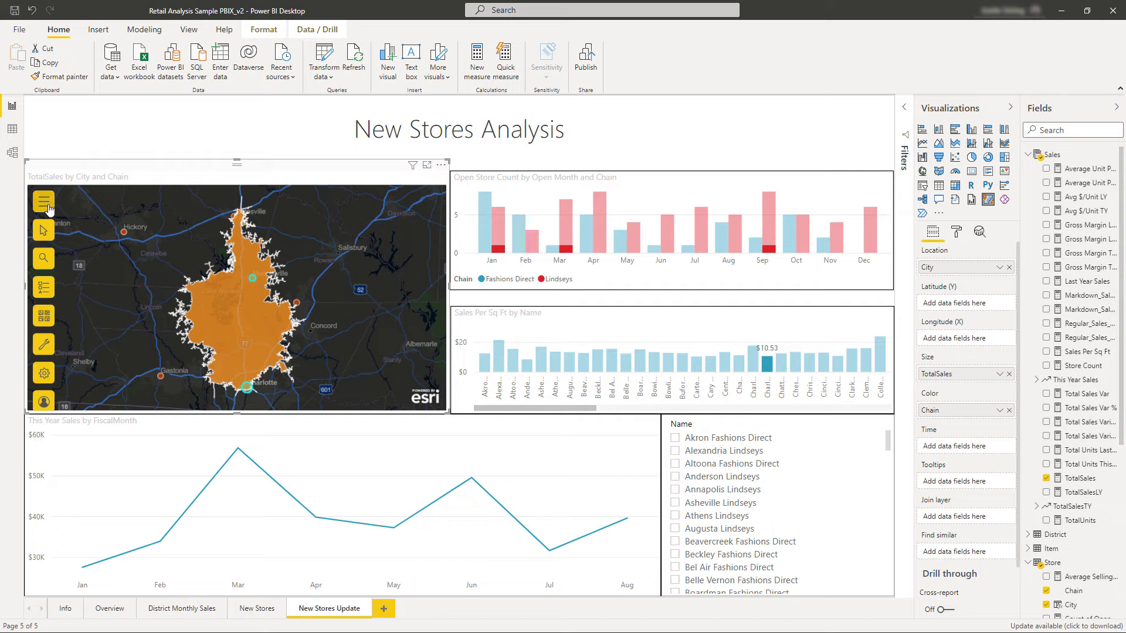